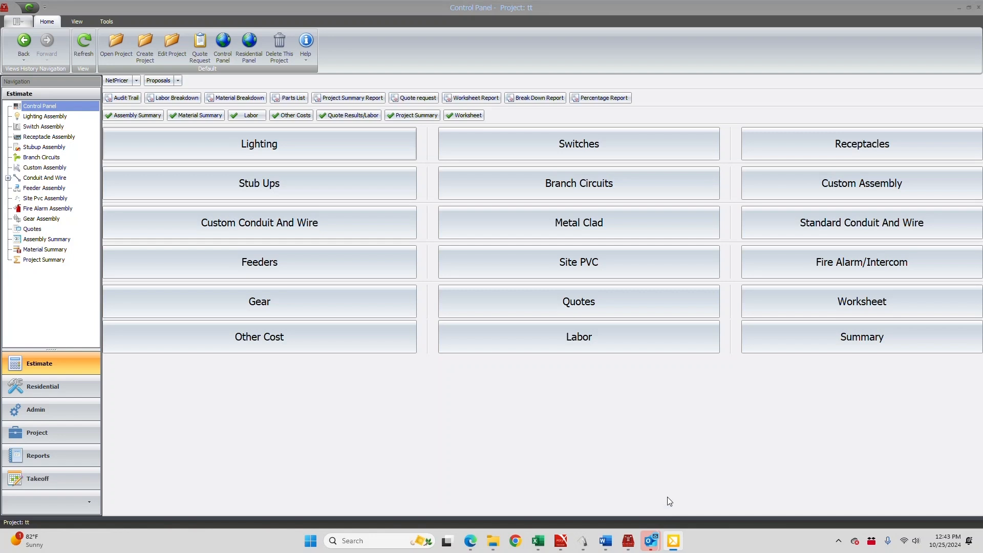
Open the takeoff drawing files and load ELECTRICAL SET from the DRAWINGS folder as a single PDF for import
{"action": "left_click", "coordinate": [37, 481]}
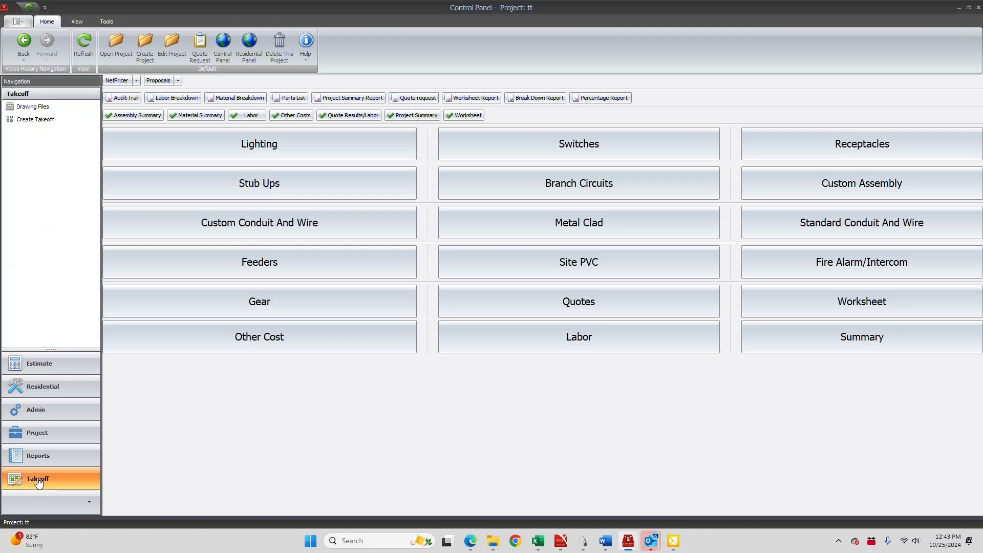
{"action": "left_click", "coordinate": [31, 110]}
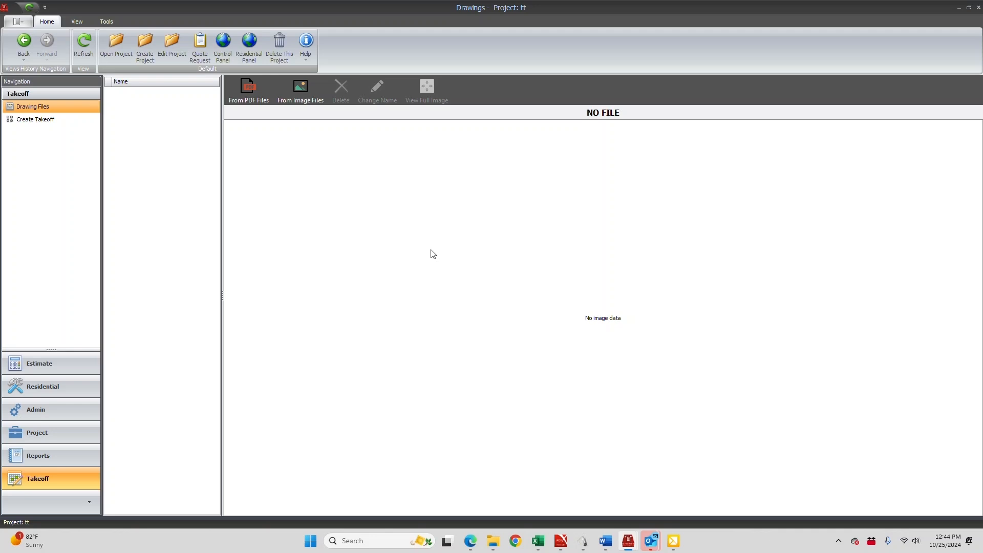
{"action": "left_click", "coordinate": [249, 87]}
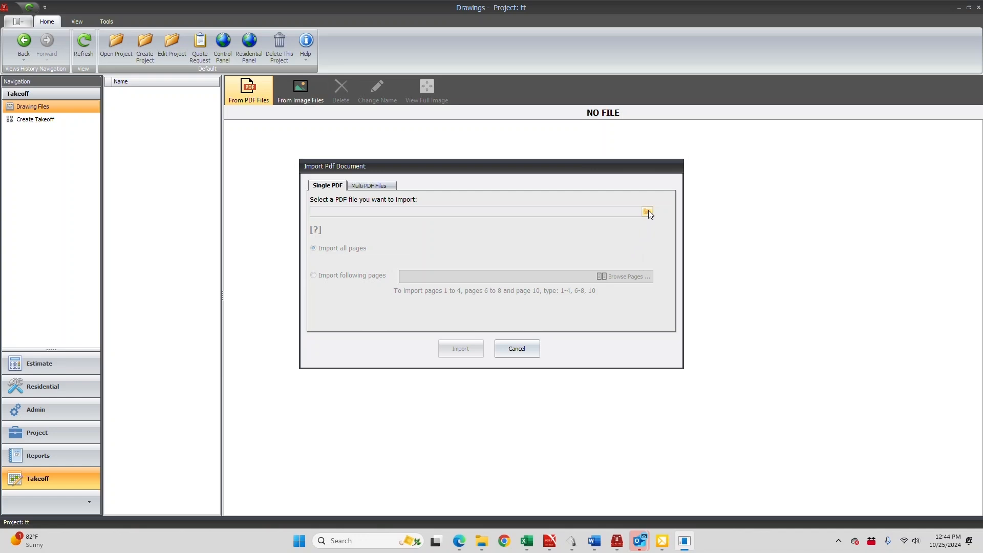
{"action": "left_click", "coordinate": [647, 211]}
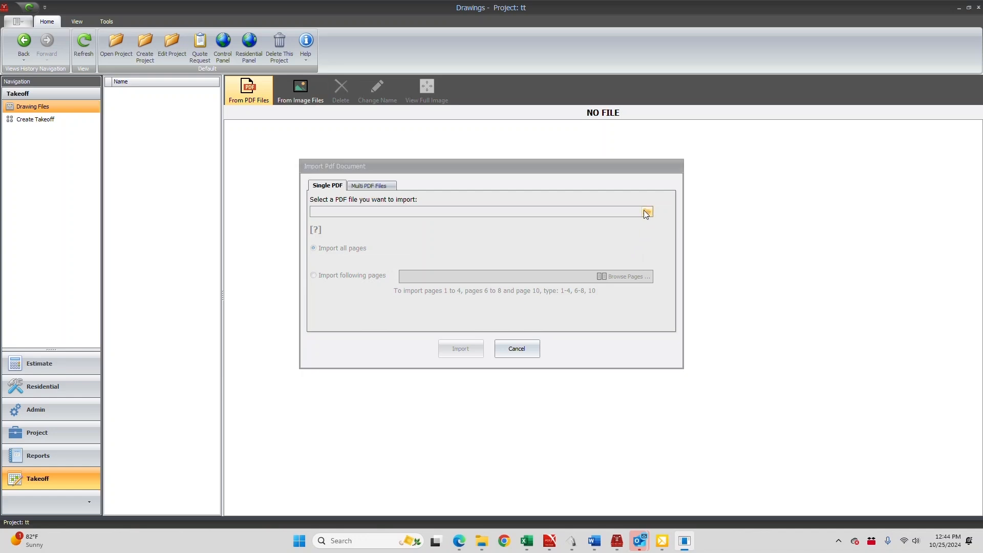
{"action": "scroll", "coordinate": [453, 327], "scroll_direction": "down", "scroll_amount": 3}
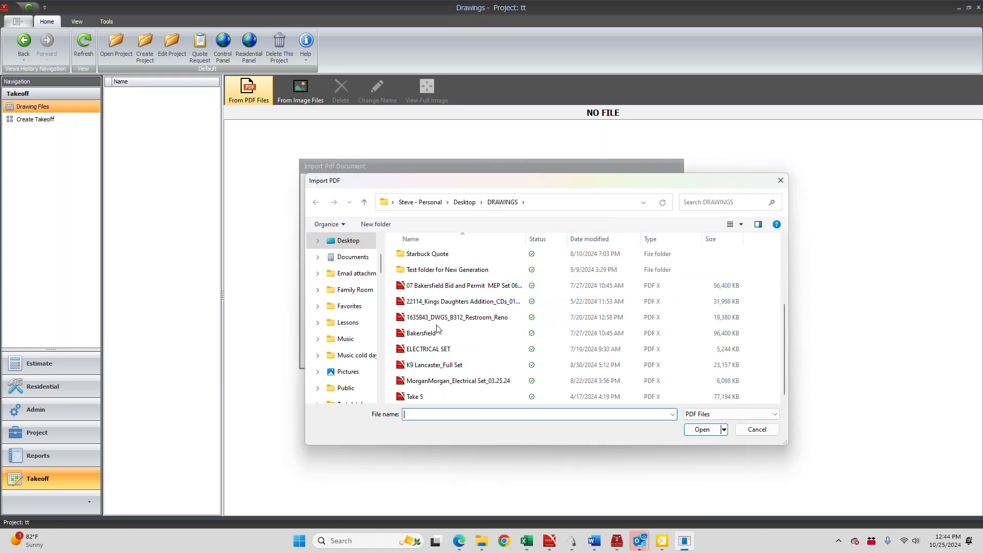
{"action": "left_click", "coordinate": [451, 348]}
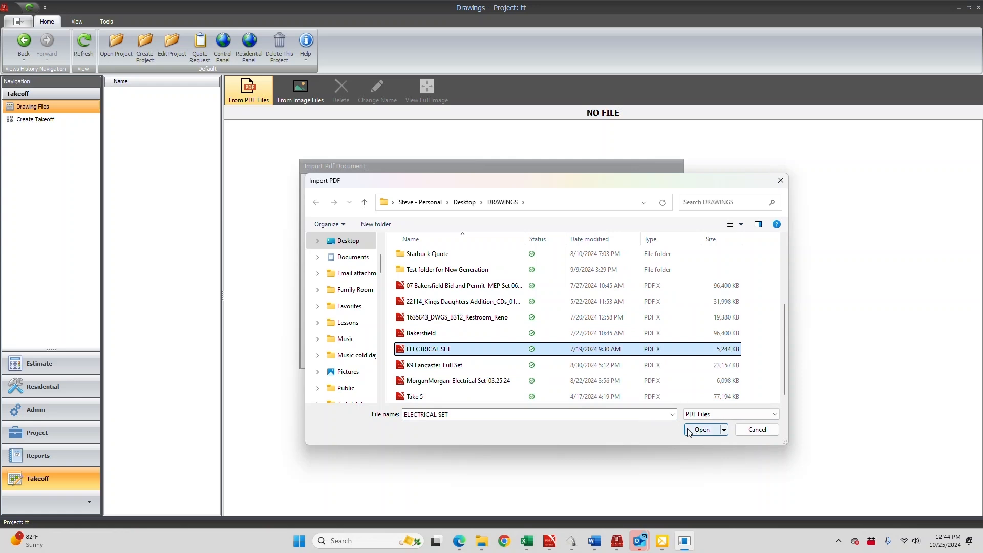
{"action": "left_click", "coordinate": [701, 430]}
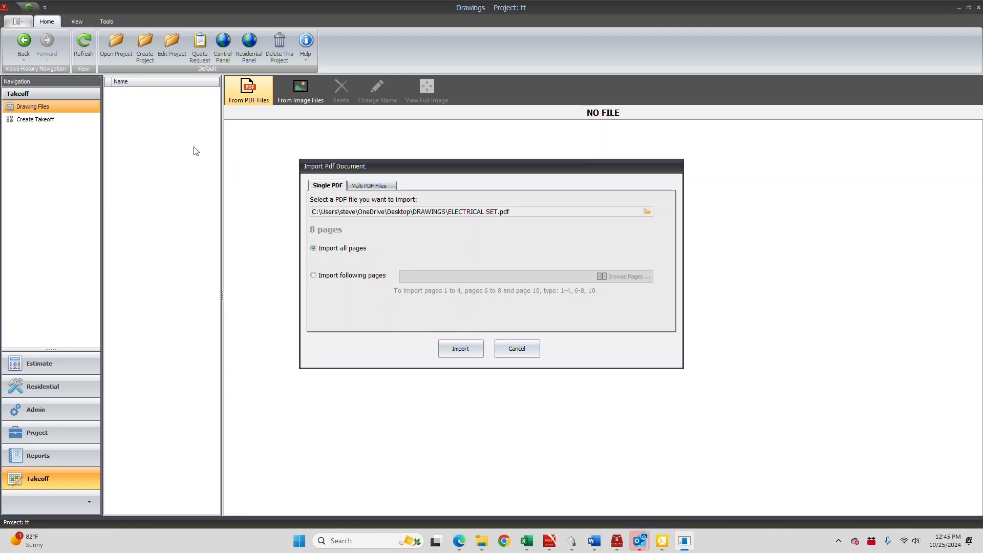
Restrict the import to specific pages and open the page browser for the electrical set
{"action": "left_click", "coordinate": [314, 275]}
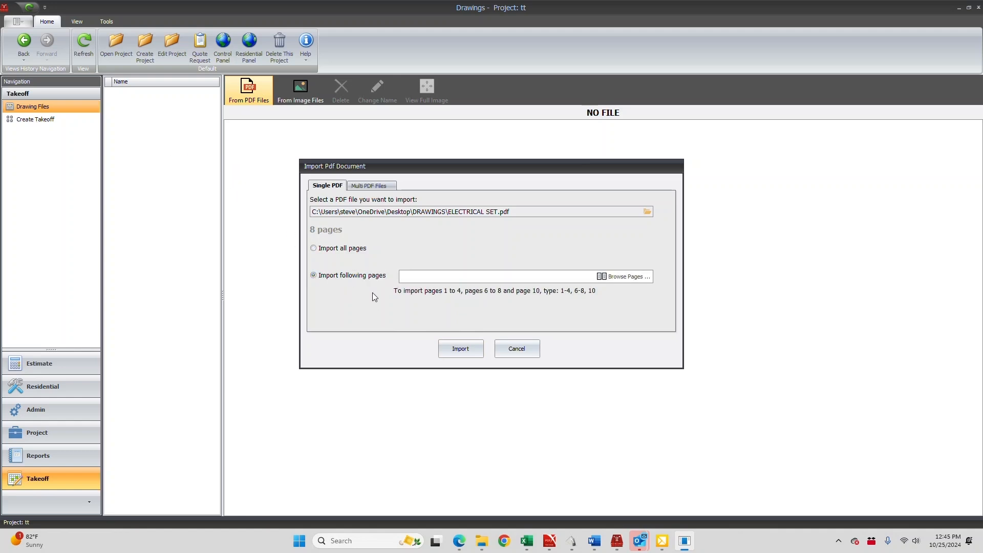
{"action": "left_click", "coordinate": [423, 276]}
{"action": "left_click", "coordinate": [624, 278]}
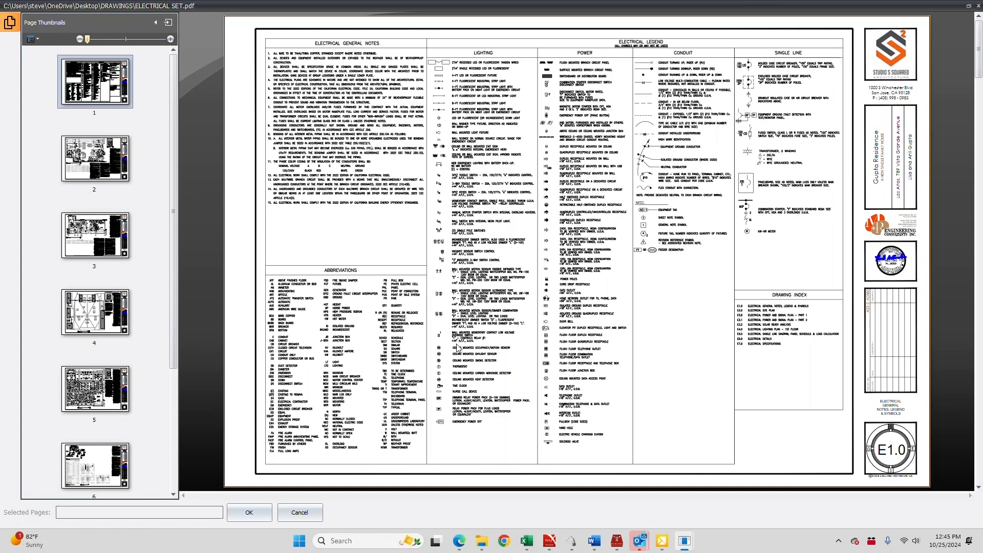
Preview pages 2, 3, 4, 5 and 7 of the electrical set to see what each sheet contains
{"action": "left_click", "coordinate": [93, 159]}
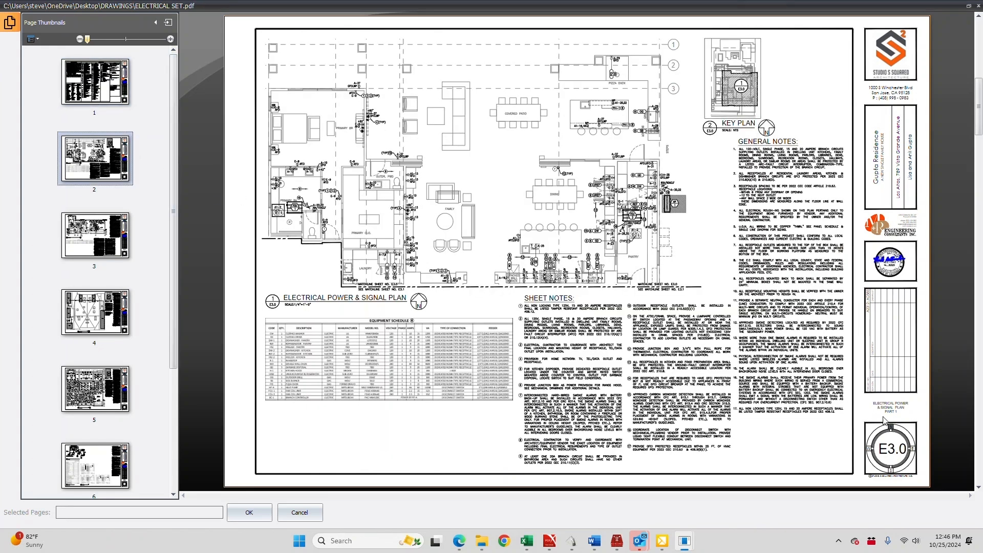
{"action": "left_click", "coordinate": [92, 239]}
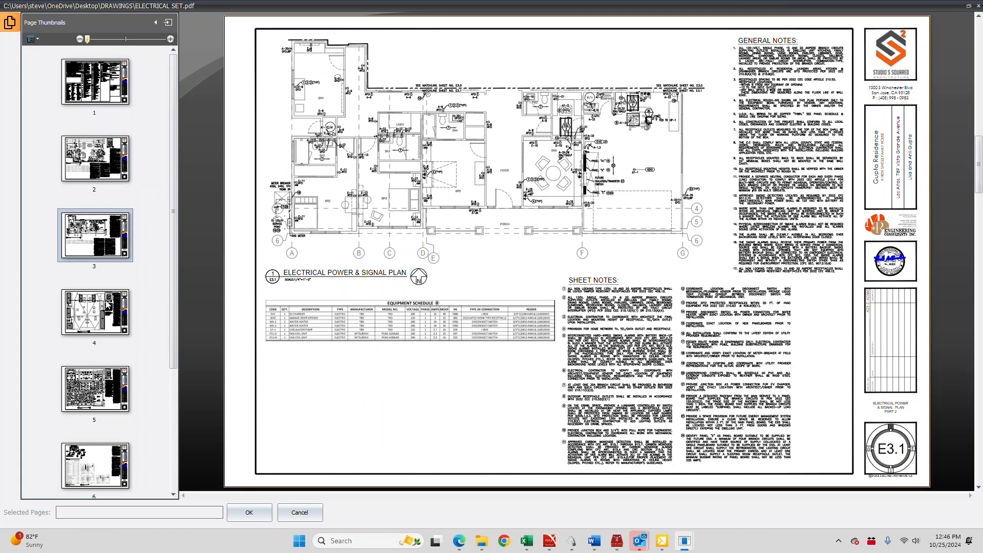
{"action": "left_click", "coordinate": [102, 314]}
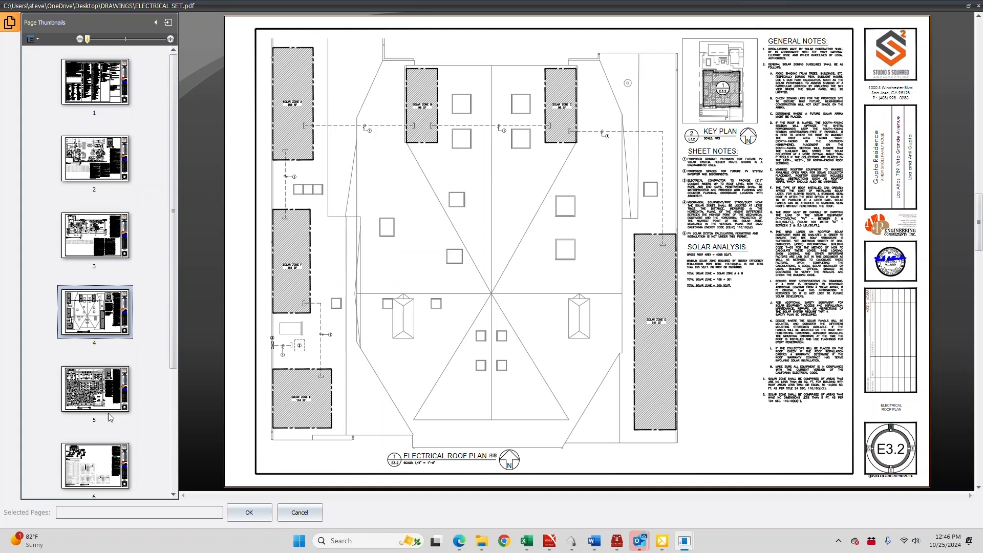
{"action": "left_click", "coordinate": [94, 390]}
{"action": "scroll", "coordinate": [94, 390], "scroll_direction": "down", "scroll_amount": 3}
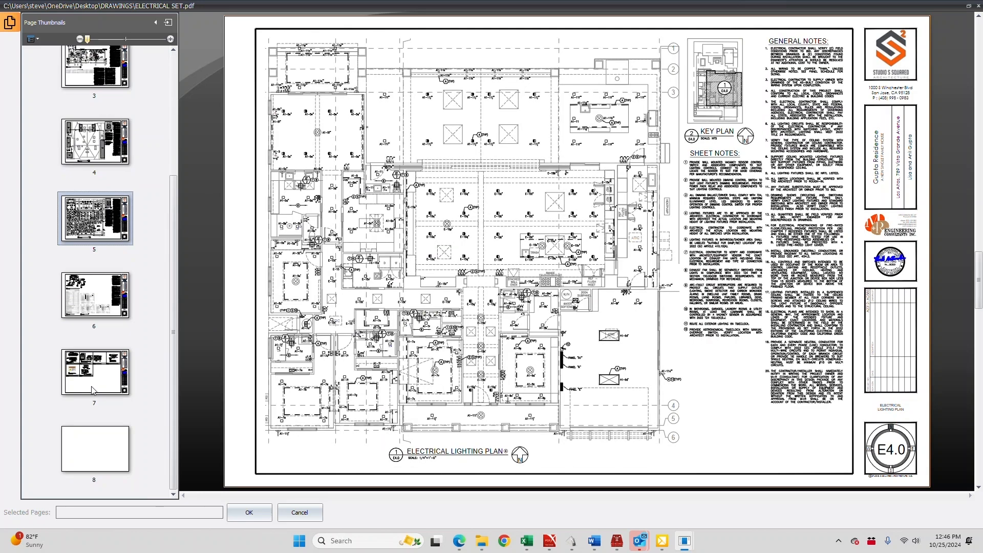
{"action": "left_click", "coordinate": [97, 378]}
Try highlighting the range of pages 5 to 8 and view the options for selecting or deselecting them
{"action": "right_click", "coordinate": [95, 376]}
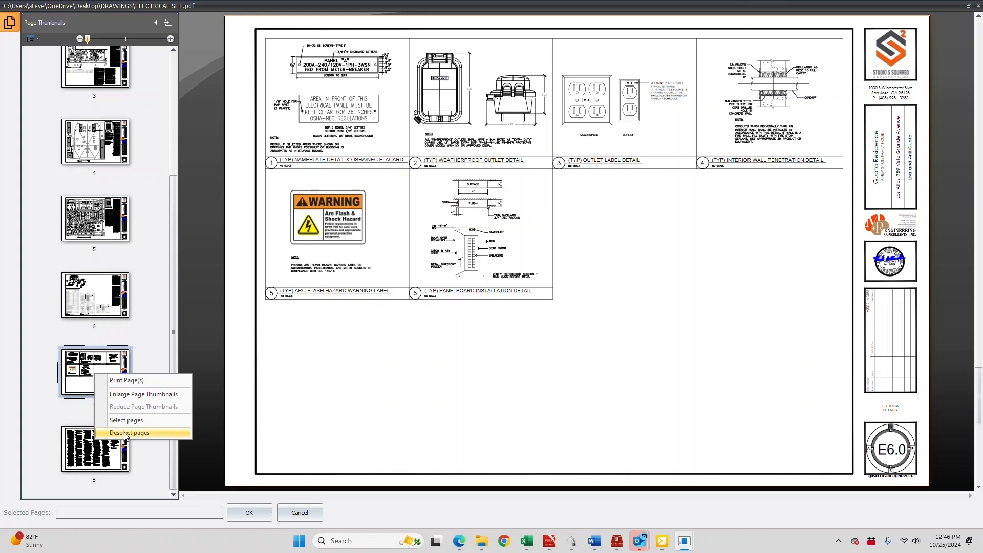
{"action": "left_click", "coordinate": [116, 236]}
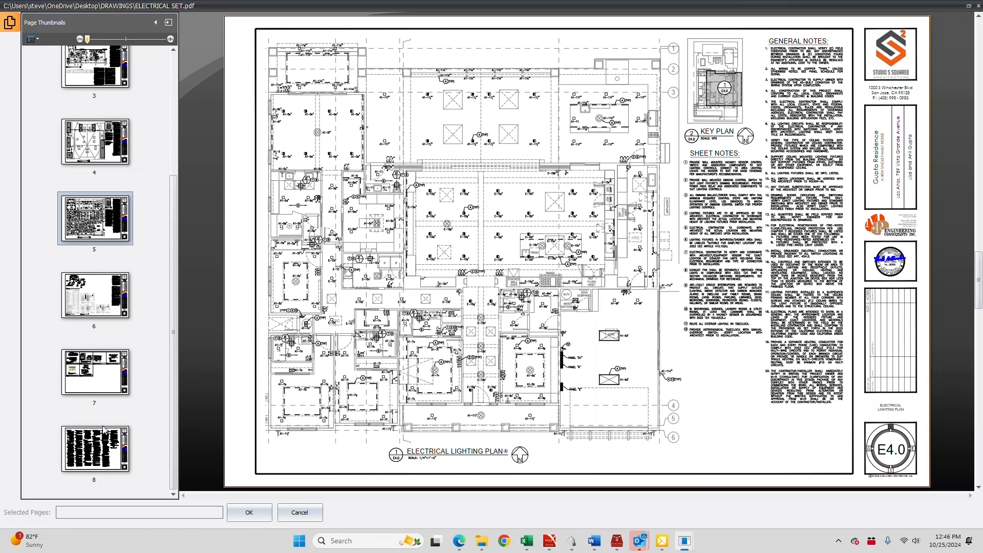
{"action": "left_click", "coordinate": [101, 445], "text": "shift"}
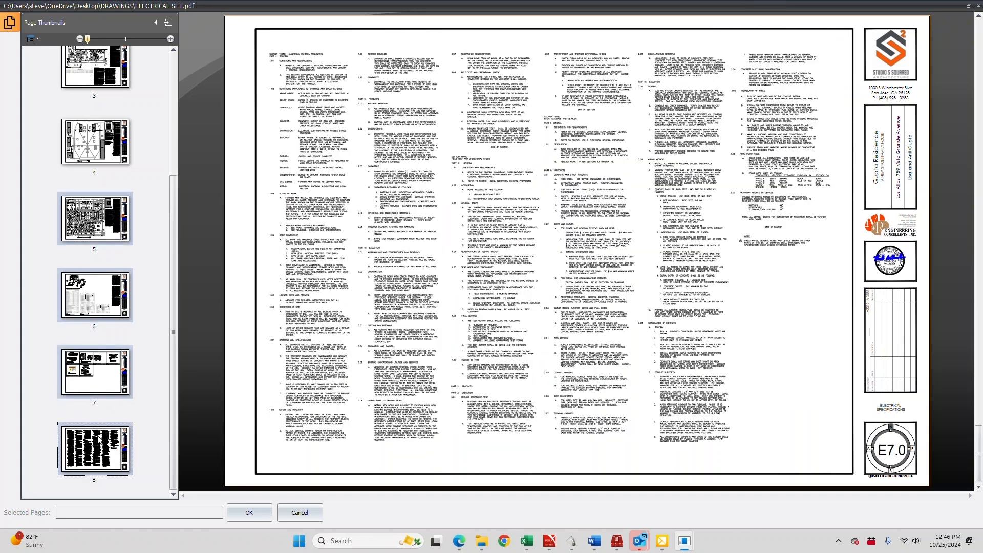
{"action": "right_click", "coordinate": [90, 222]}
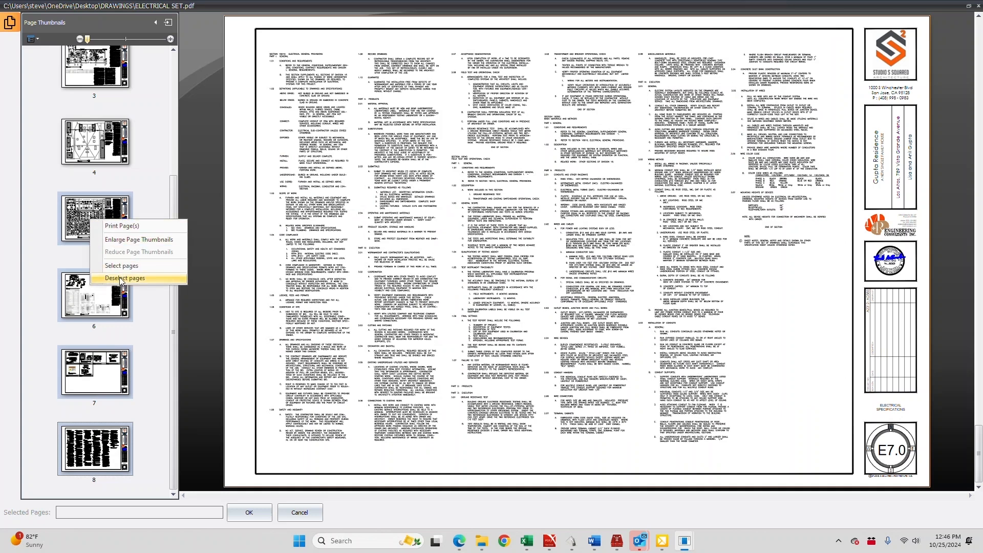
{"action": "left_click", "coordinate": [154, 168]}
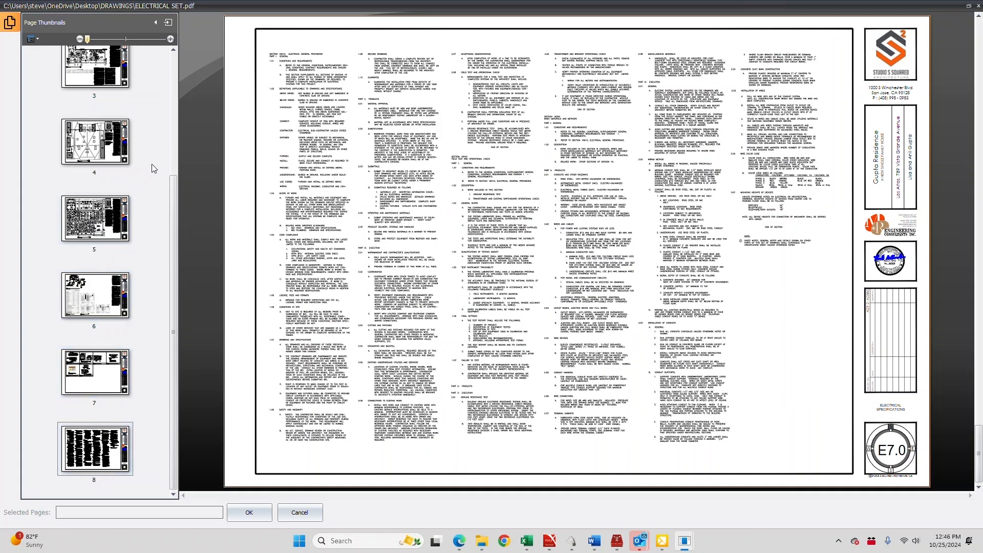
Try to confirm the page choice with no pages selected and decline importing all pages
{"action": "scroll", "coordinate": [103, 339], "scroll_direction": "up", "scroll_amount": 3}
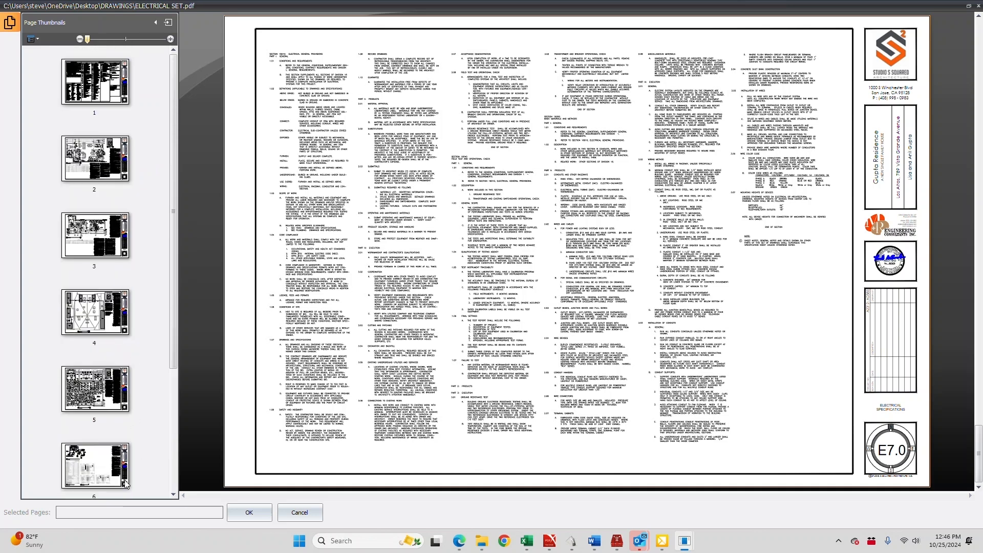
{"action": "left_click", "coordinate": [250, 511]}
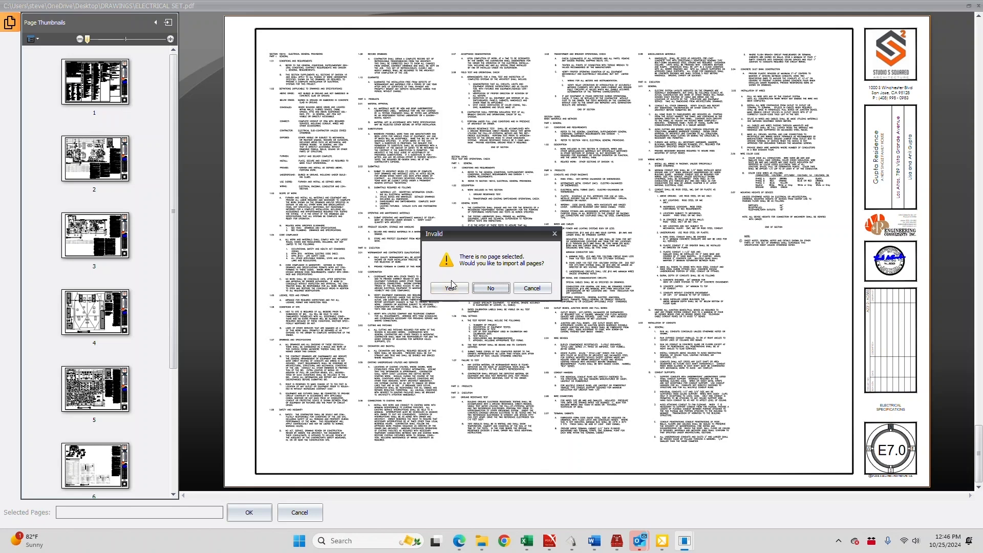
{"action": "left_click", "coordinate": [492, 289]}
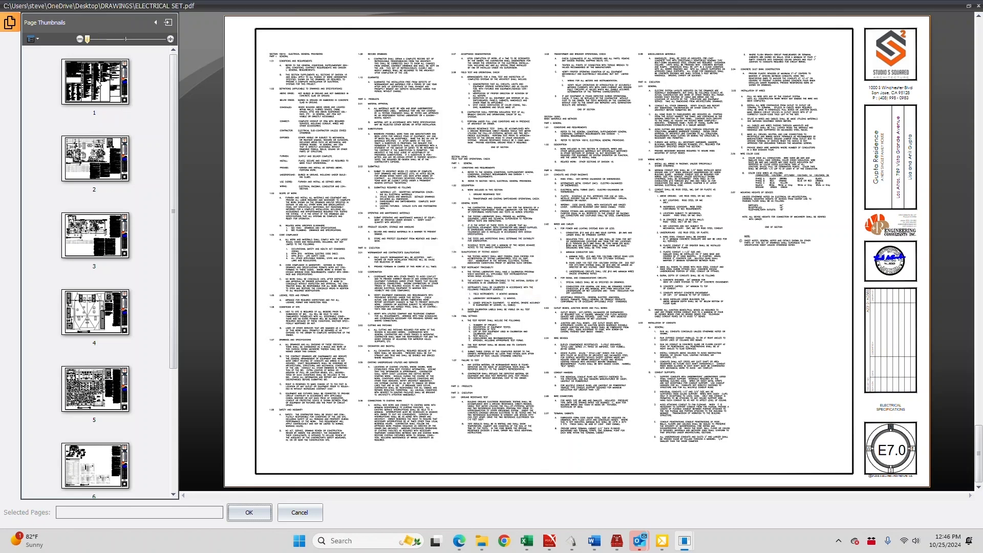
Add pages 1, 3 and 6 of the electrical set to the pages selected for import
{"action": "left_click", "coordinate": [97, 90]}
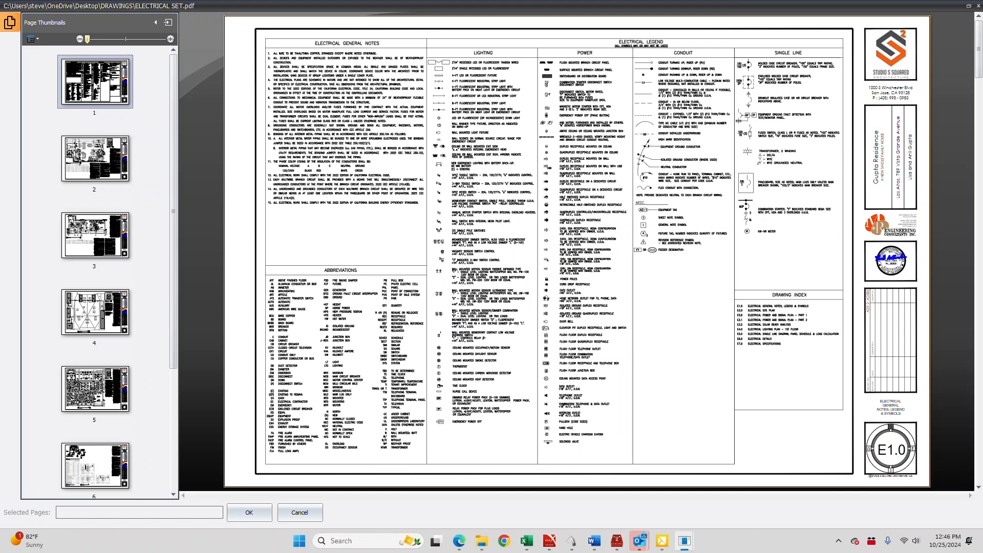
{"action": "right_click", "coordinate": [94, 86]}
{"action": "left_click", "coordinate": [118, 129]}
{"action": "right_click", "coordinate": [96, 234]}
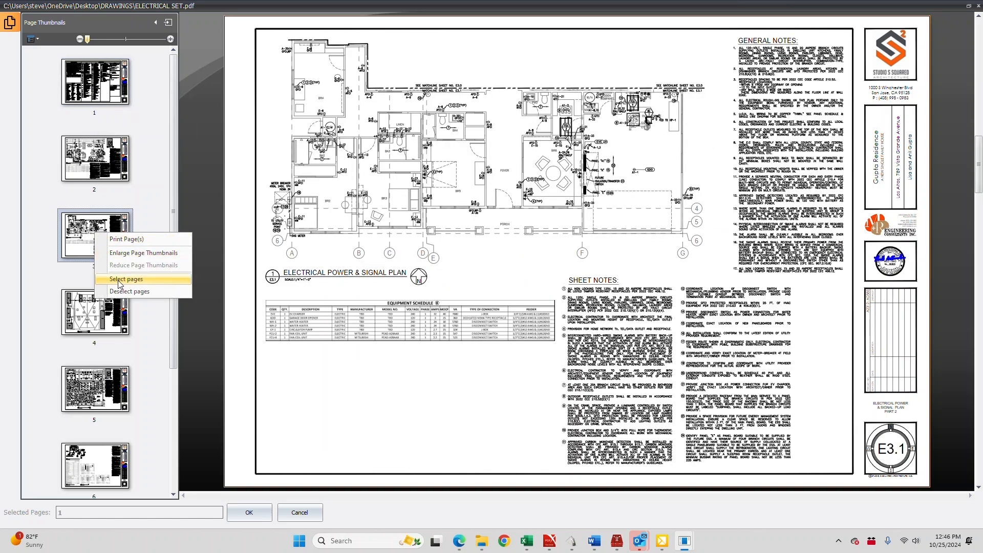
{"action": "left_click", "coordinate": [119, 281]}
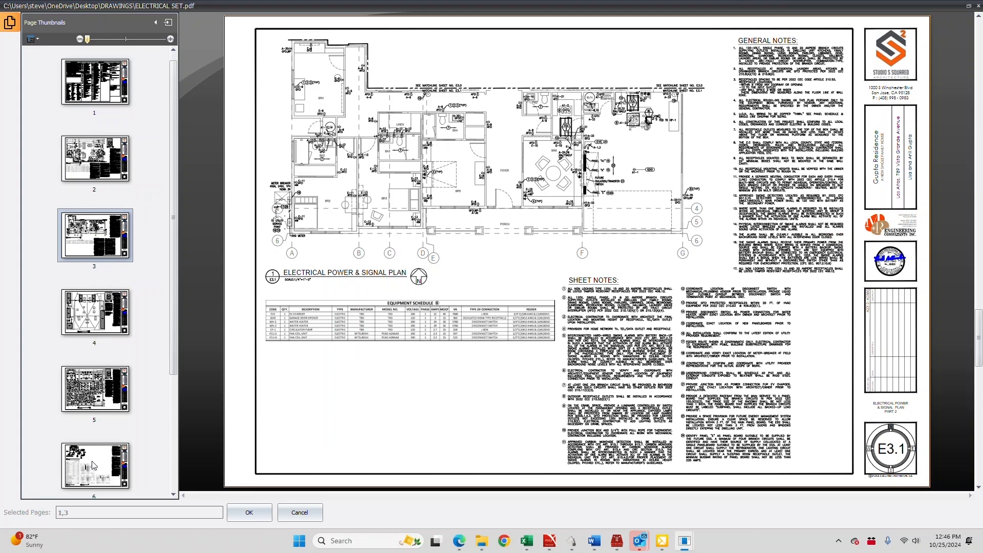
{"action": "left_click", "coordinate": [92, 464]}
{"action": "right_click", "coordinate": [90, 458]}
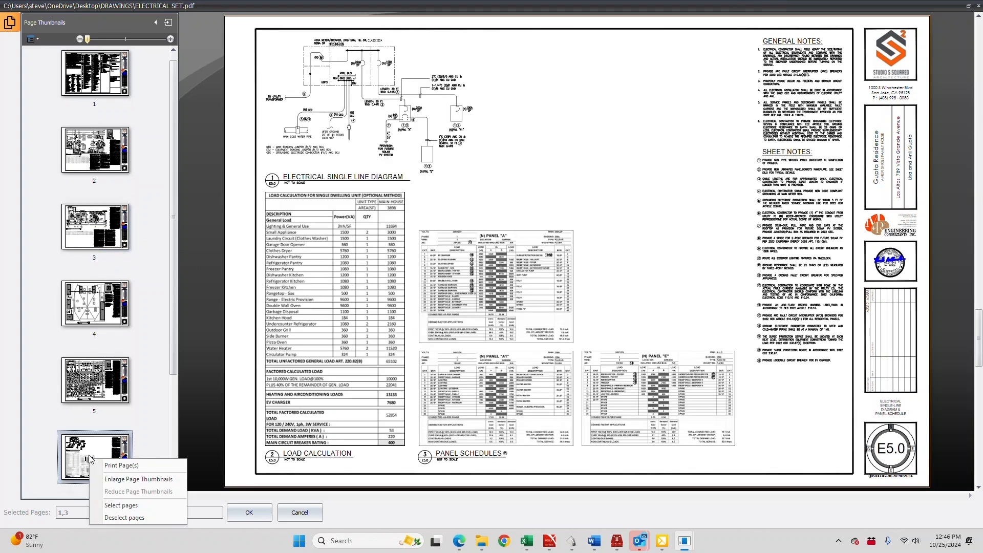
{"action": "left_click", "coordinate": [119, 504]}
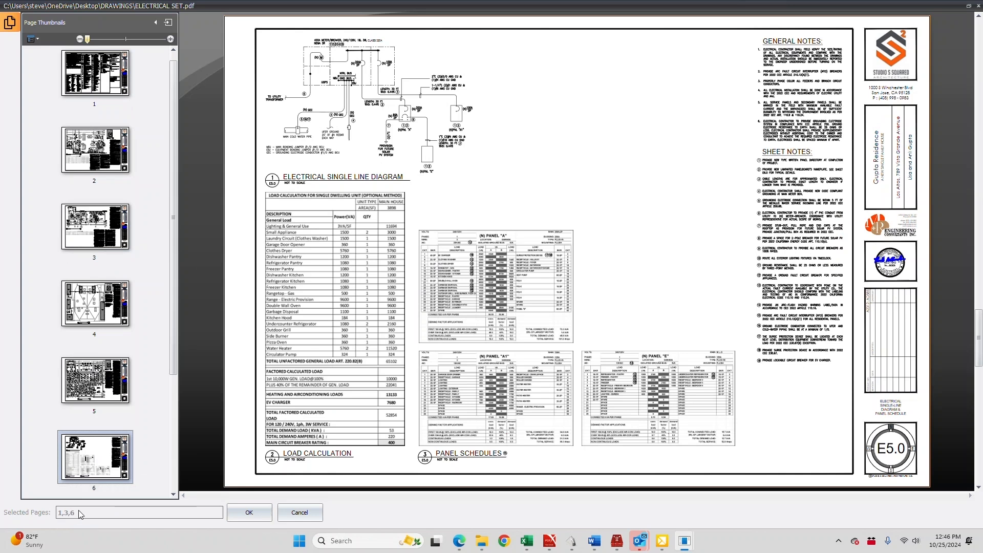
Add pages 7 and 8 of the electrical set to the pages selected for import
{"action": "scroll", "coordinate": [133, 422], "scroll_direction": "down", "scroll_amount": 2}
{"action": "scroll", "coordinate": [133, 422], "scroll_direction": "down", "scroll_amount": 1}
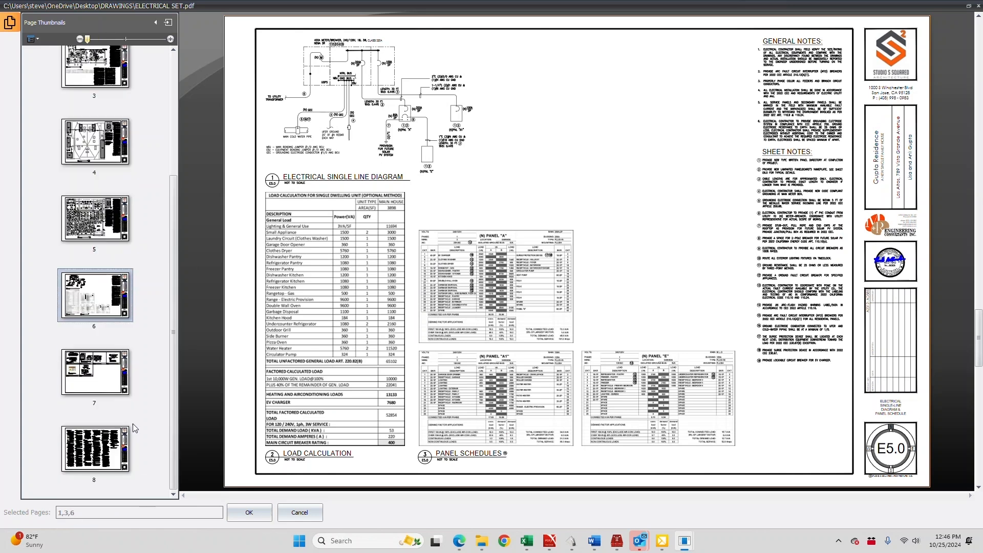
{"action": "left_click", "coordinate": [97, 371]}
{"action": "right_click", "coordinate": [96, 370]}
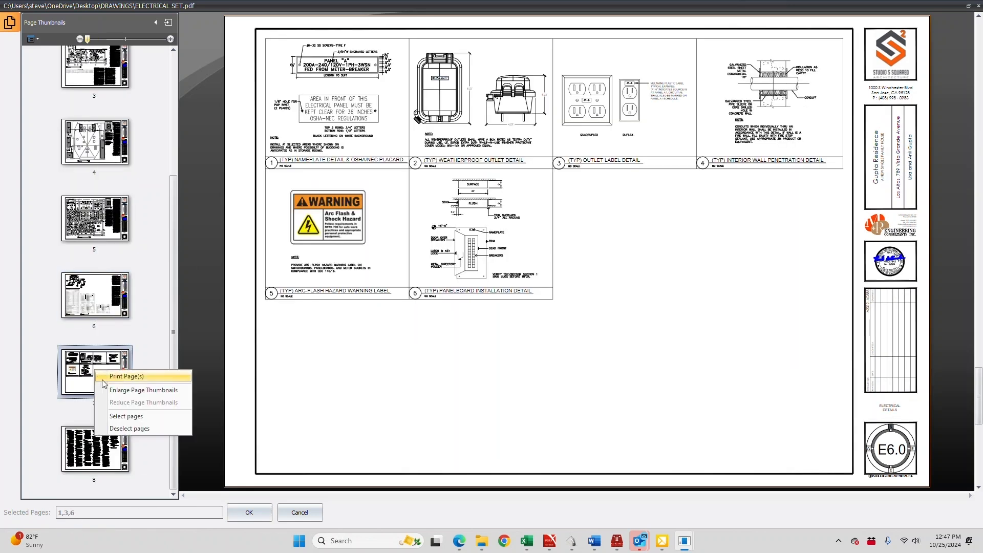
{"action": "left_click", "coordinate": [118, 416]}
{"action": "left_click", "coordinate": [88, 450]}
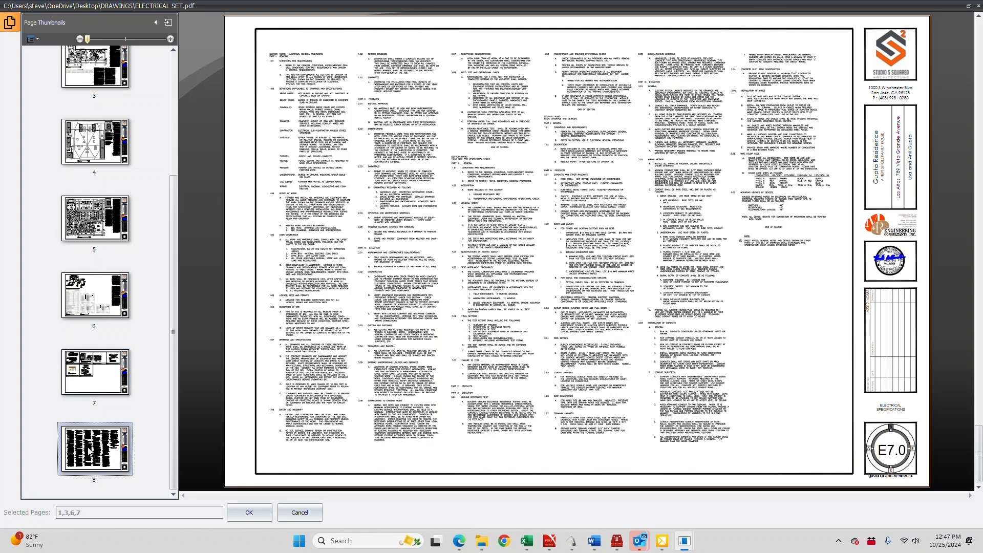
{"action": "right_click", "coordinate": [89, 452]}
{"action": "left_click", "coordinate": [119, 494]}
Accept the page selection and import the five chosen pages into the project's drawings
{"action": "left_click", "coordinate": [248, 511]}
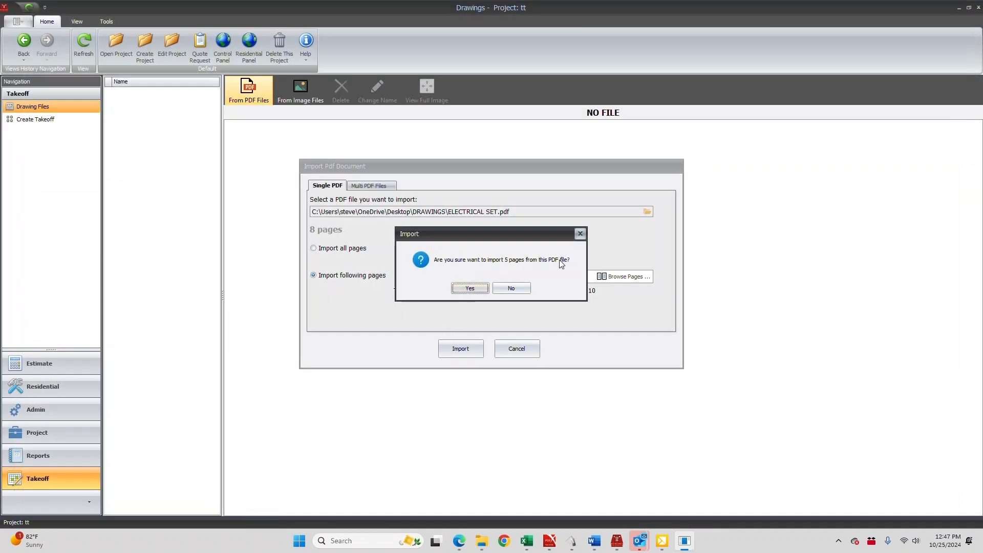
{"action": "left_click", "coordinate": [466, 290]}
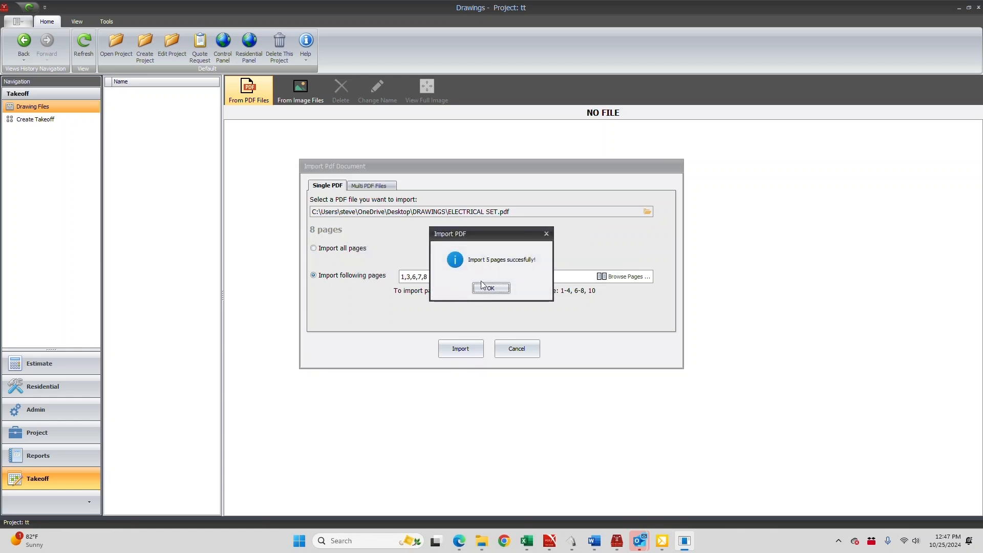
{"action": "left_click", "coordinate": [489, 288]}
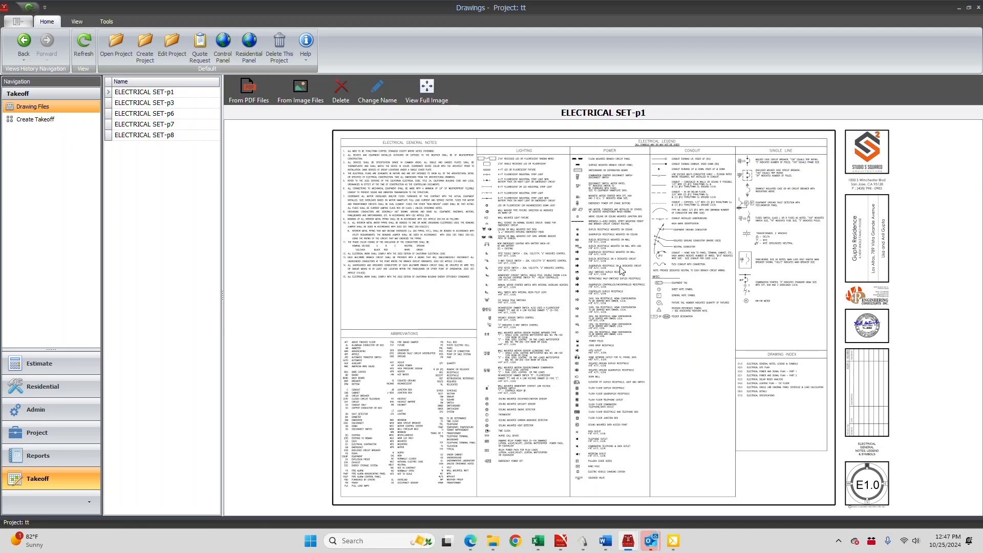
Examine the abbreviations and lighting legend on the imported ELECTRICAL SET-p1 drawing up close
{"action": "scroll", "coordinate": [560, 263], "scroll_direction": "up", "scroll_amount": 3}
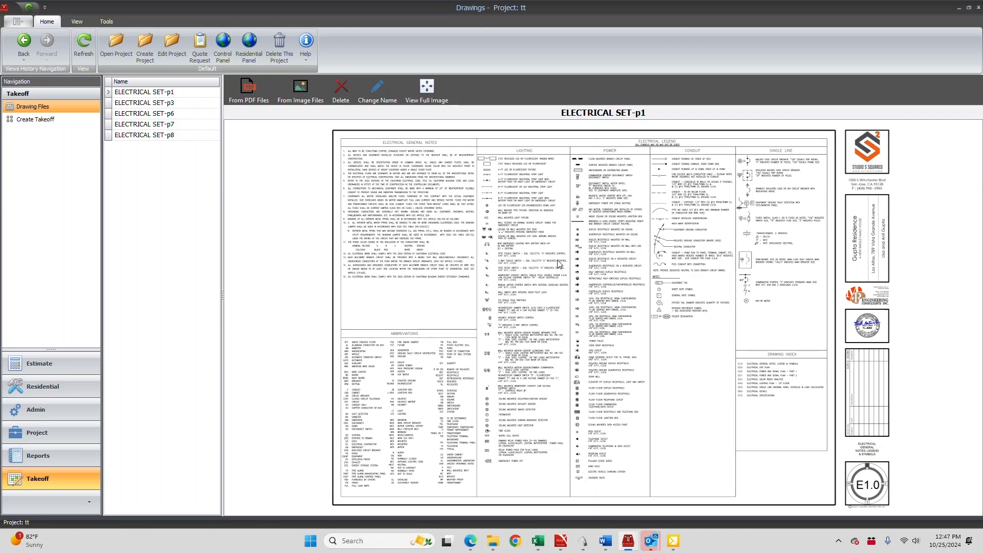
{"action": "scroll", "coordinate": [554, 262], "scroll_direction": "up", "scroll_amount": 3}
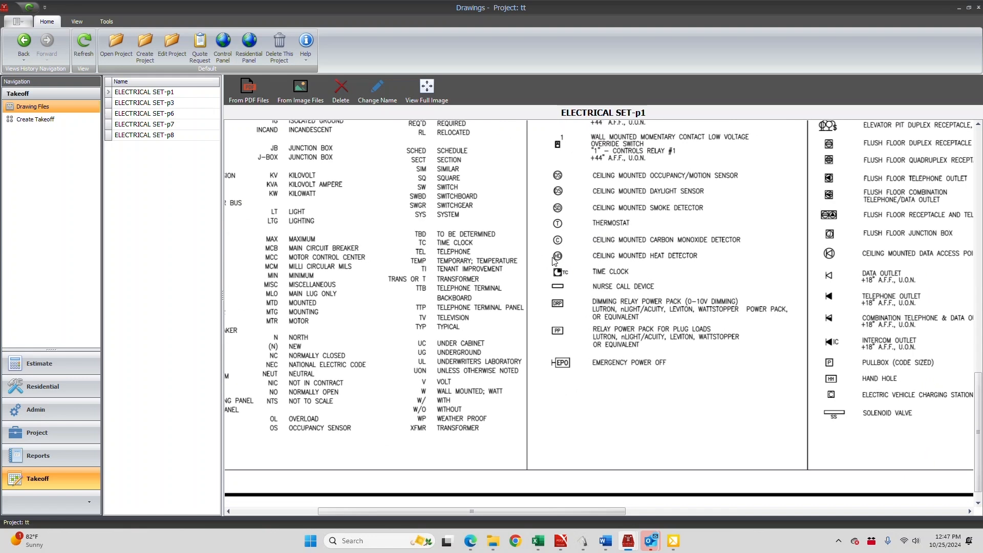
{"action": "scroll", "coordinate": [548, 260], "scroll_direction": "up", "scroll_amount": 3}
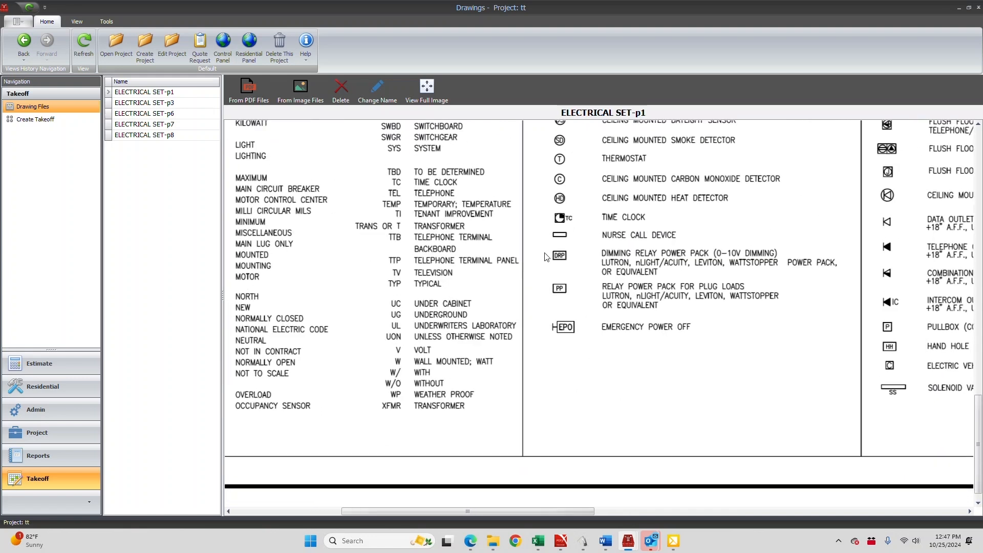
Examine the rest of the ELECTRICAL SET-p1 sheet, including the power legend symbols and the drawing index
{"action": "scroll", "coordinate": [544, 256], "scroll_direction": "down", "scroll_amount": 4}
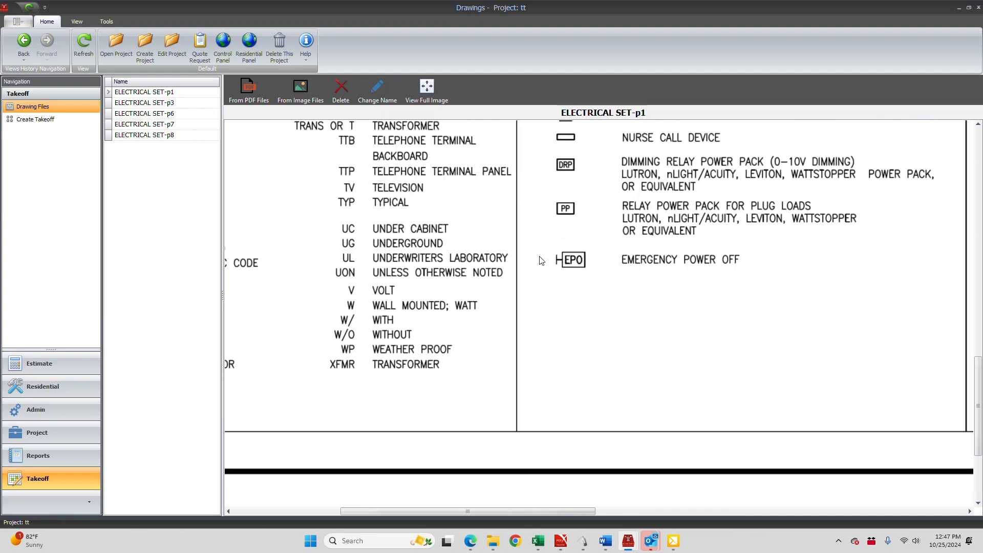
{"action": "scroll", "coordinate": [541, 266], "scroll_direction": "down", "scroll_amount": 5}
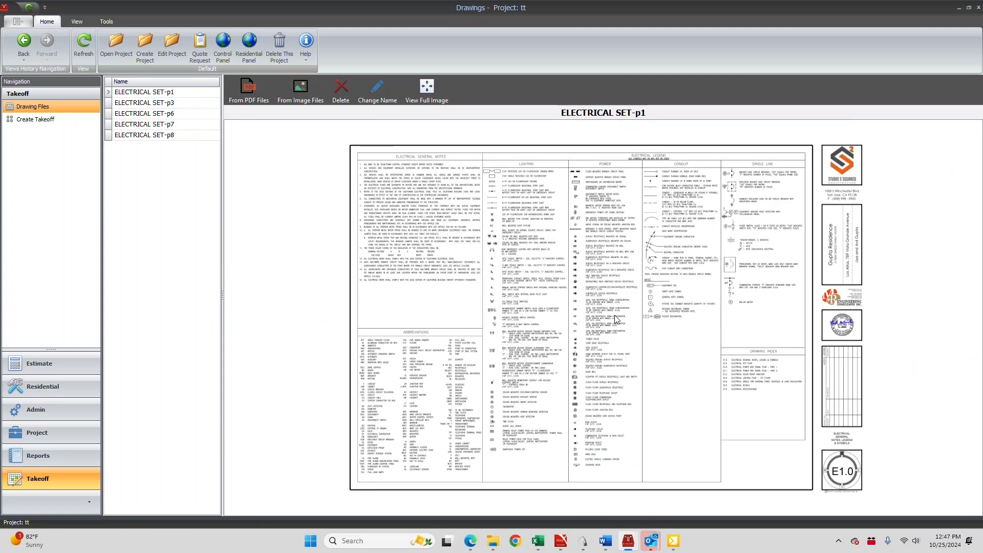
{"action": "scroll", "coordinate": [615, 315], "scroll_direction": "down", "scroll_amount": 1}
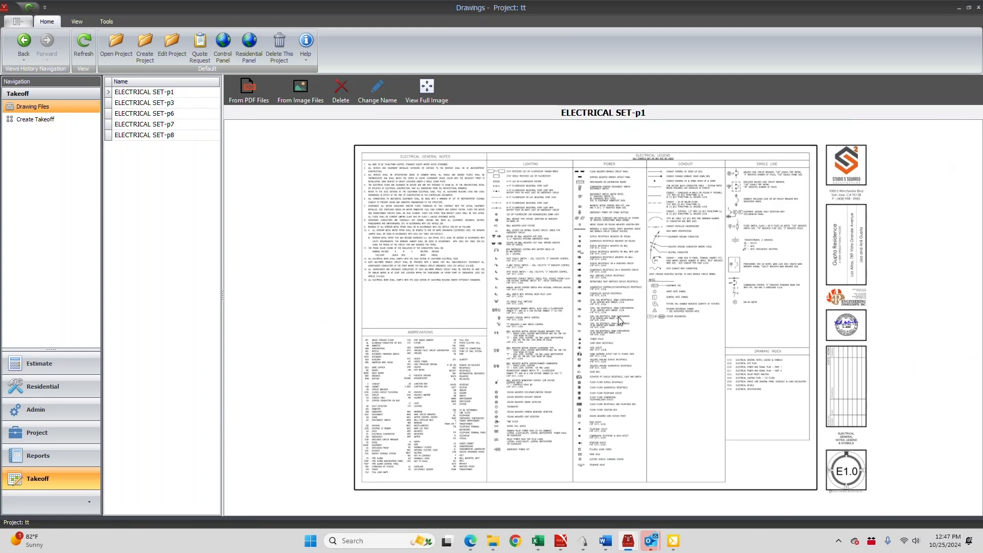
{"action": "scroll", "coordinate": [619, 316], "scroll_direction": "up", "scroll_amount": 3}
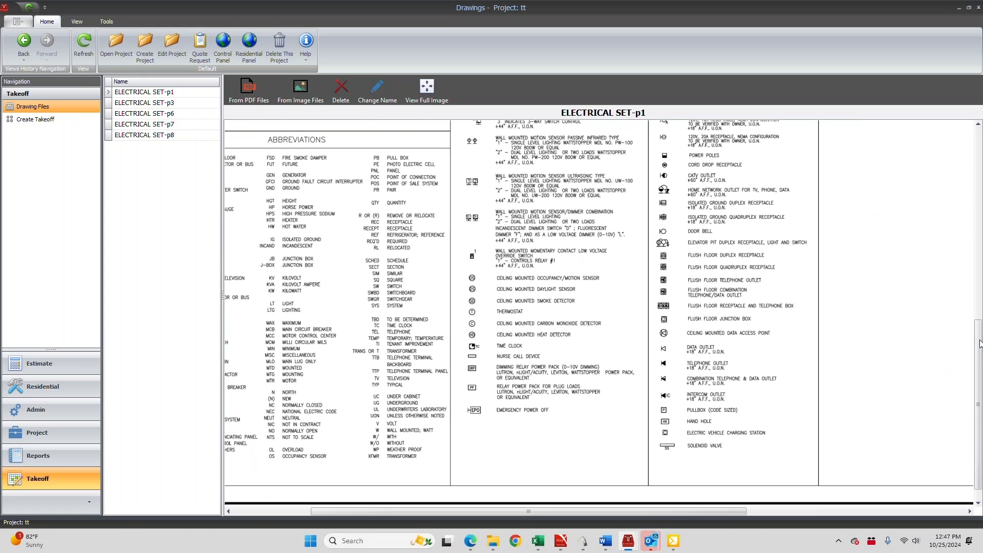
{"action": "left_click_drag", "start_coordinate": [979, 341], "coordinate": [969, 438]}
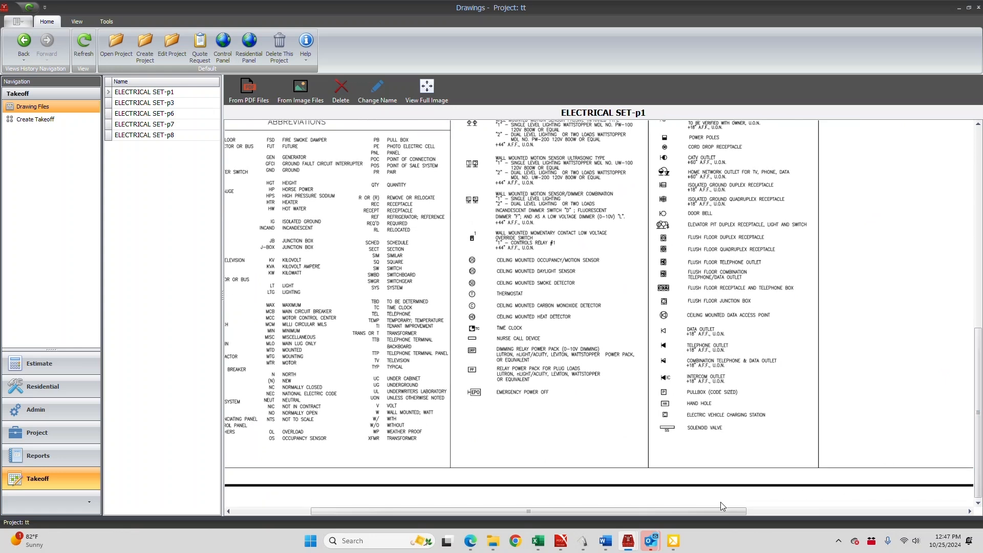
{"action": "left_click_drag", "start_coordinate": [723, 509], "coordinate": [955, 534]}
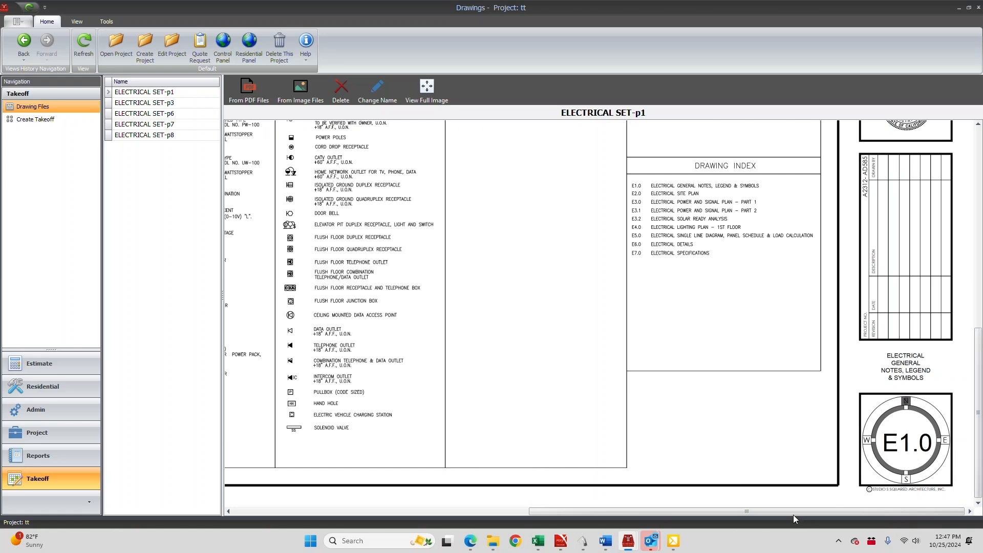
{"action": "left_click_drag", "start_coordinate": [788, 510], "coordinate": [478, 508]}
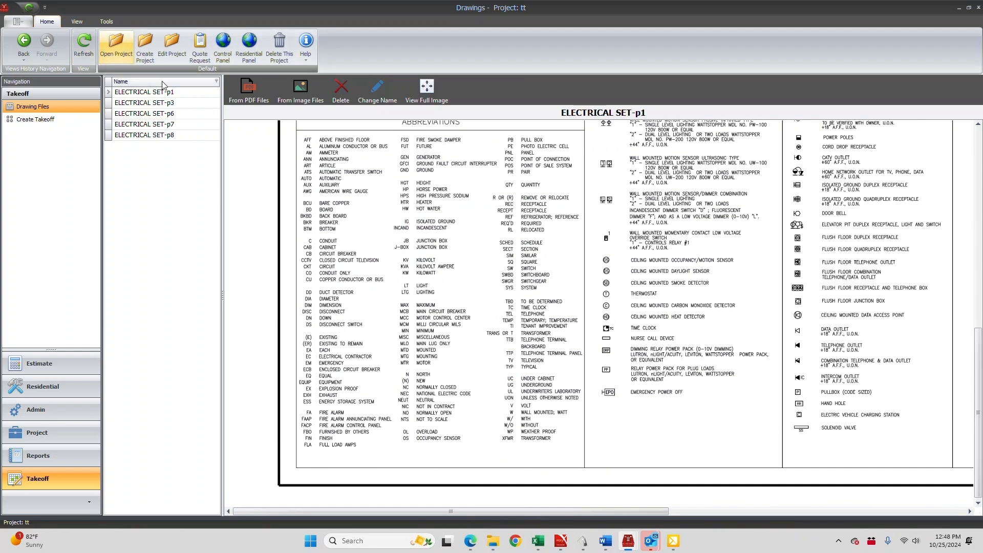
Rename the ELECTRICAL SET-p1 drawing to "Legand"
{"action": "left_click", "coordinate": [141, 95]}
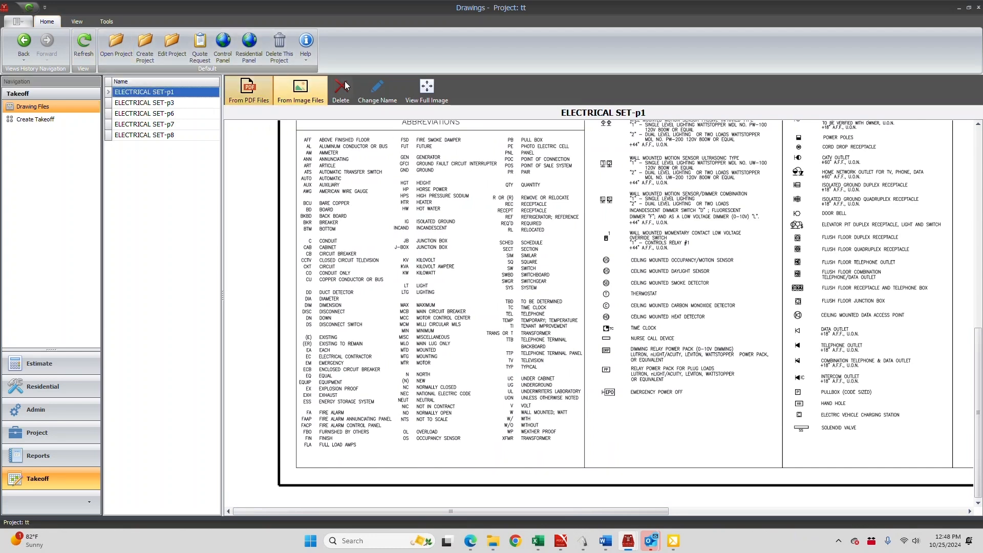
{"action": "left_click", "coordinate": [377, 91]}
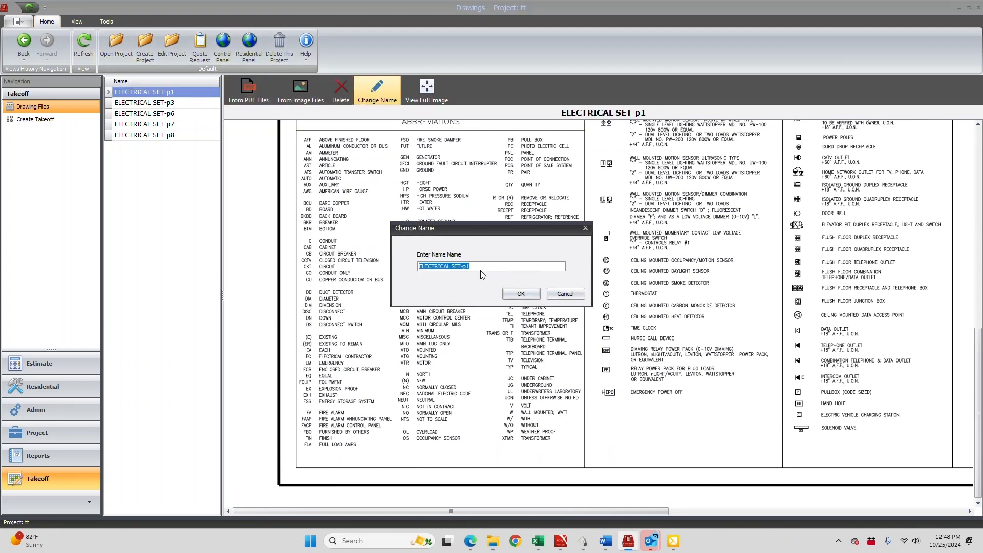
{"action": "key", "text": "BackSpace"}
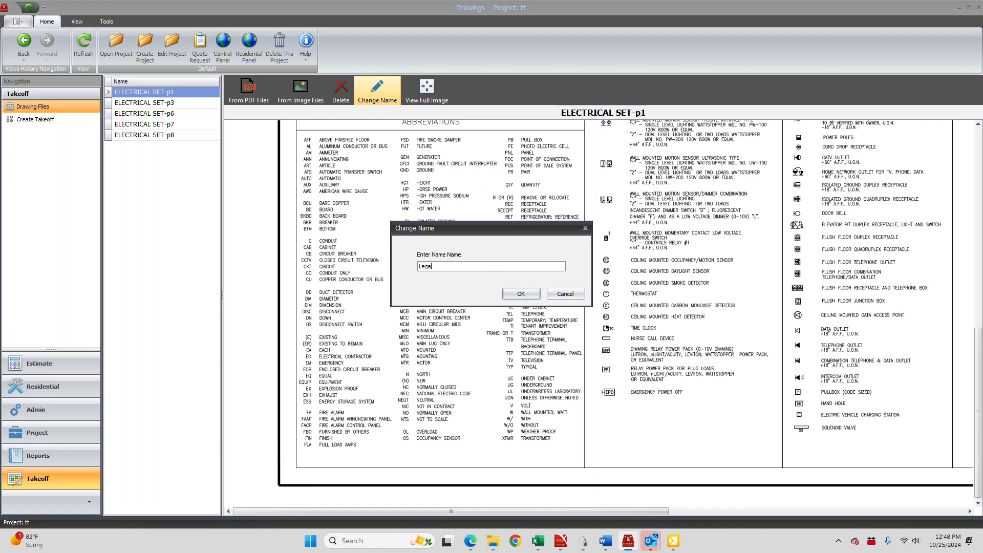
{"action": "left_click", "coordinate": [527, 294]}
Check the ELECTRICAL SET-p3 power and signal plan and rename that drawing to "Power"
{"action": "left_click", "coordinate": [155, 104]}
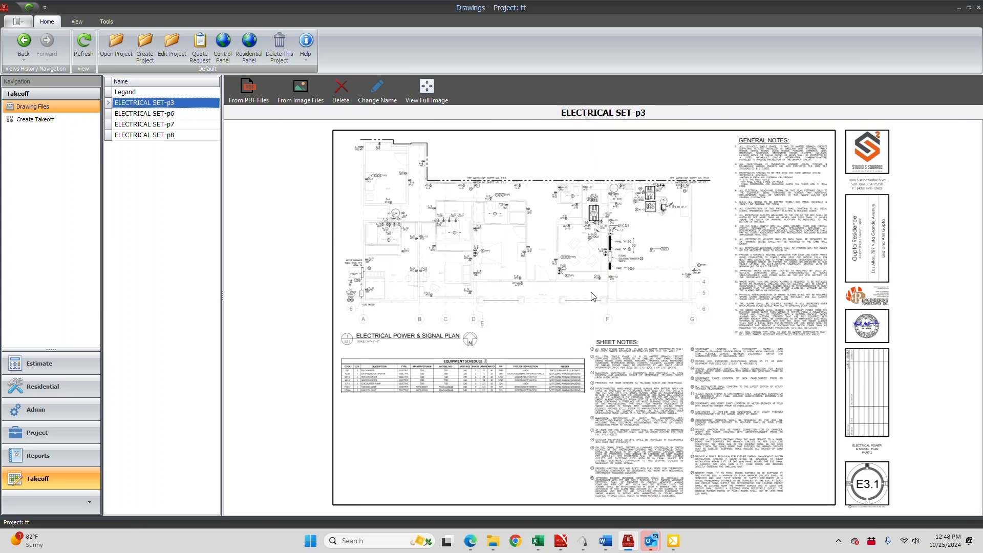
{"action": "scroll", "coordinate": [548, 285], "scroll_direction": "up", "scroll_amount": 3}
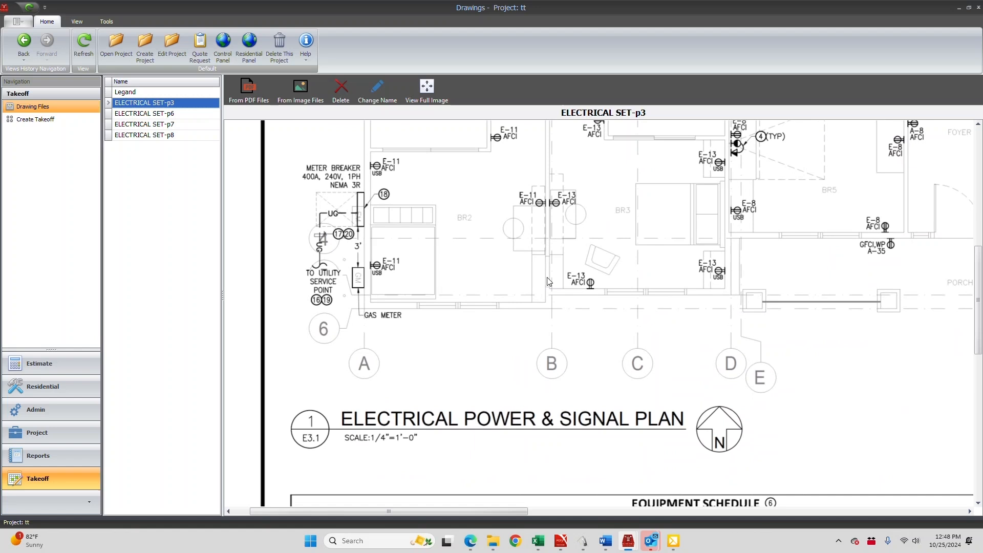
{"action": "scroll", "coordinate": [549, 281], "scroll_direction": "down", "scroll_amount": 3}
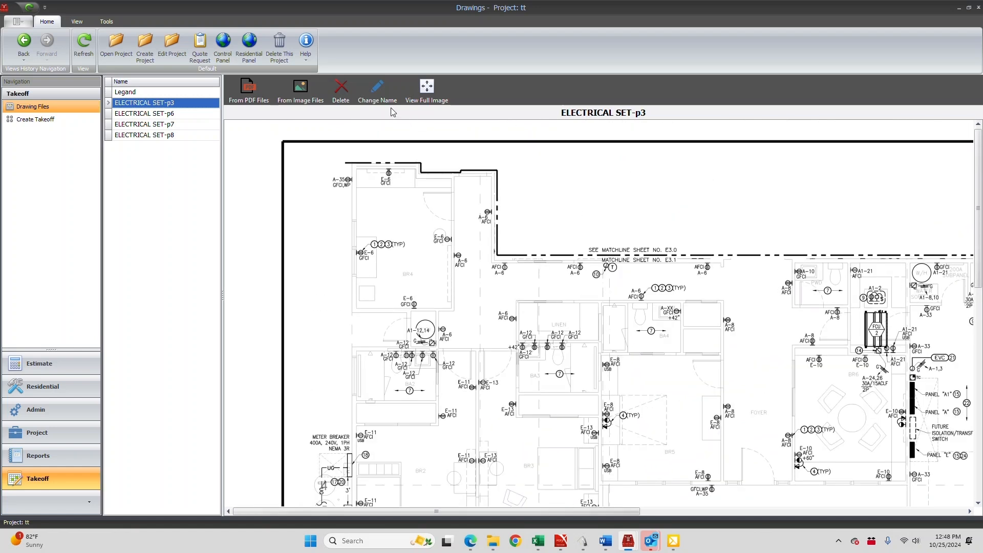
{"action": "left_click", "coordinate": [377, 91]}
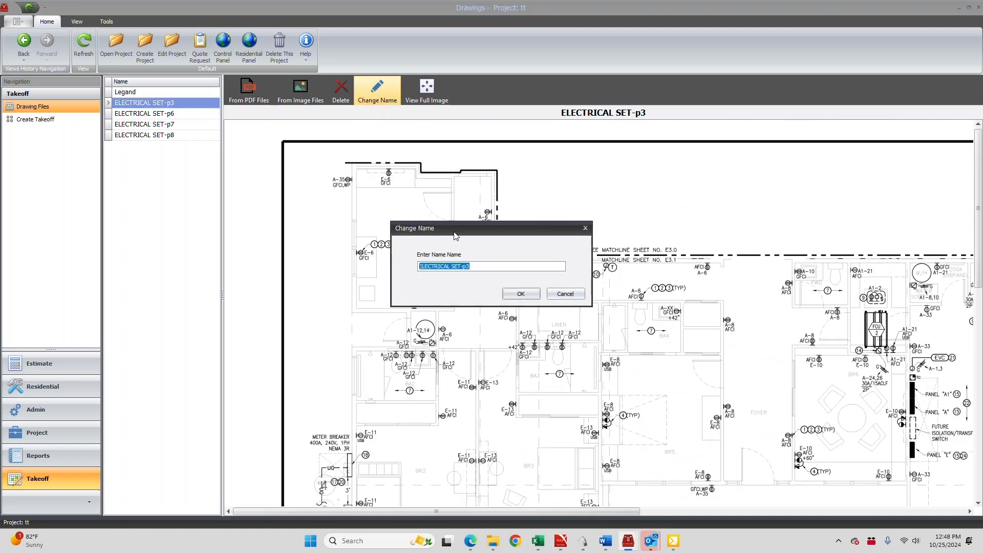
{"action": "key", "text": "BackSpace"}
{"action": "left_click", "coordinate": [525, 295]}
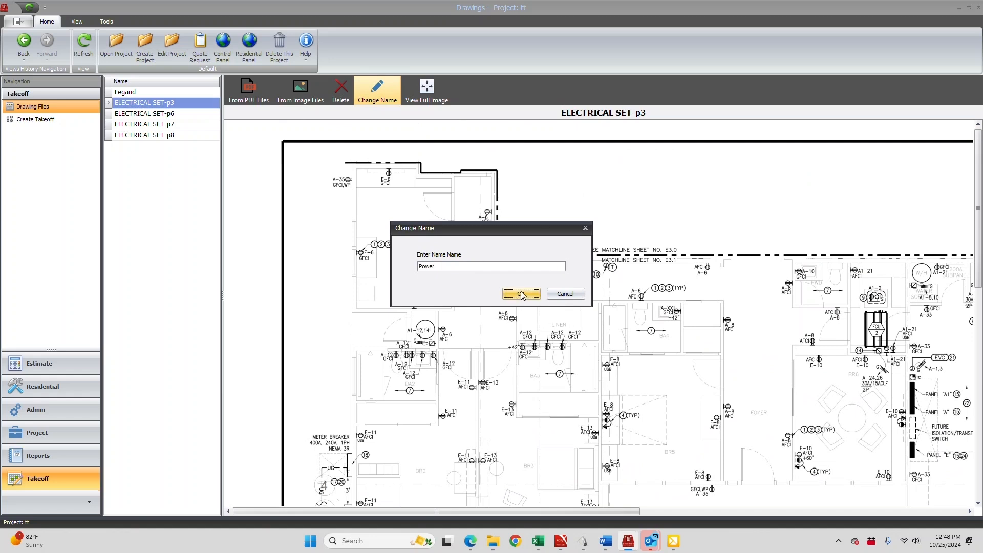
Check the single line diagram and panel schedules on ELECTRICAL SET-p6 and rename that drawing to "One Line"
{"action": "left_click", "coordinate": [156, 115]}
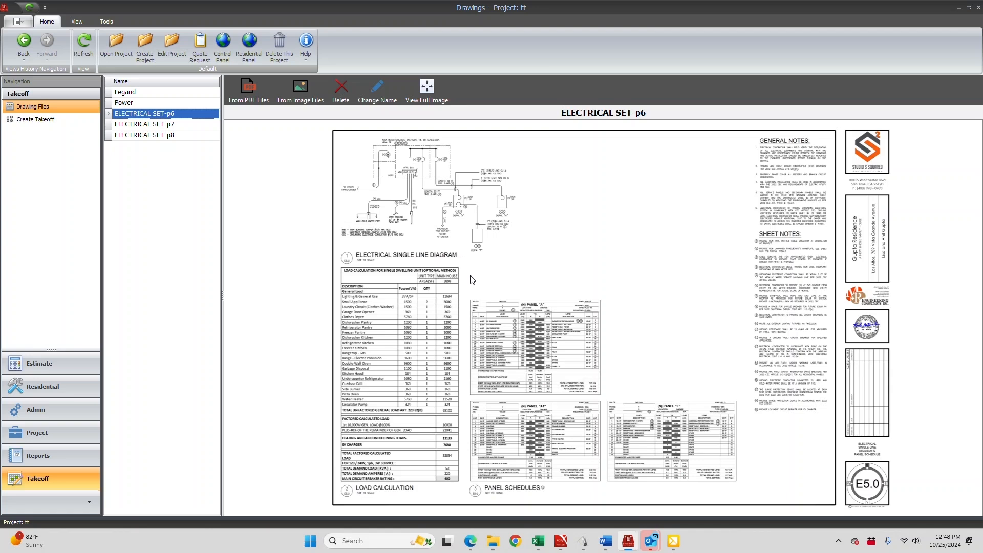
{"action": "scroll", "coordinate": [472, 274], "scroll_direction": "down", "scroll_amount": 10}
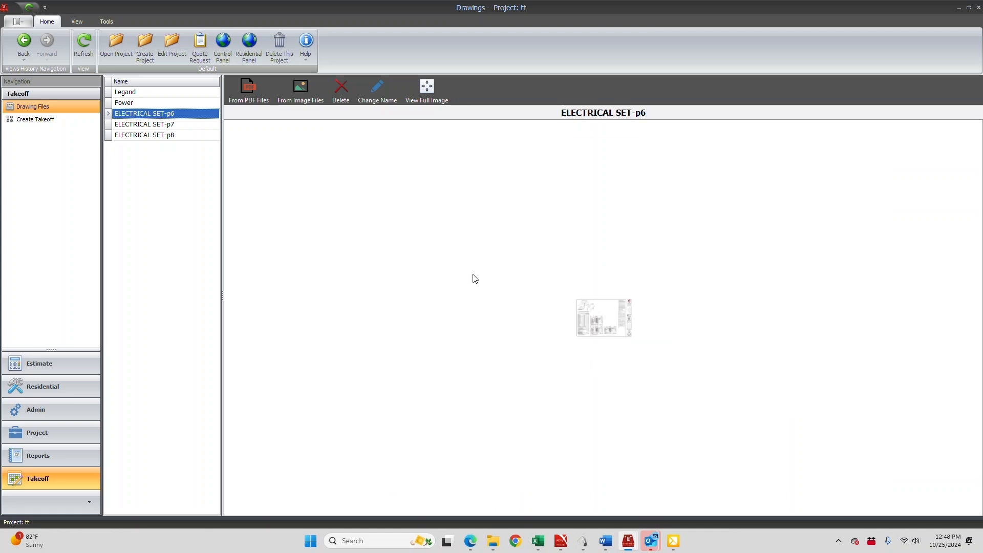
{"action": "scroll", "coordinate": [470, 275], "scroll_direction": "up", "scroll_amount": 8}
{"action": "scroll", "coordinate": [470, 274], "scroll_direction": "up", "scroll_amount": 4}
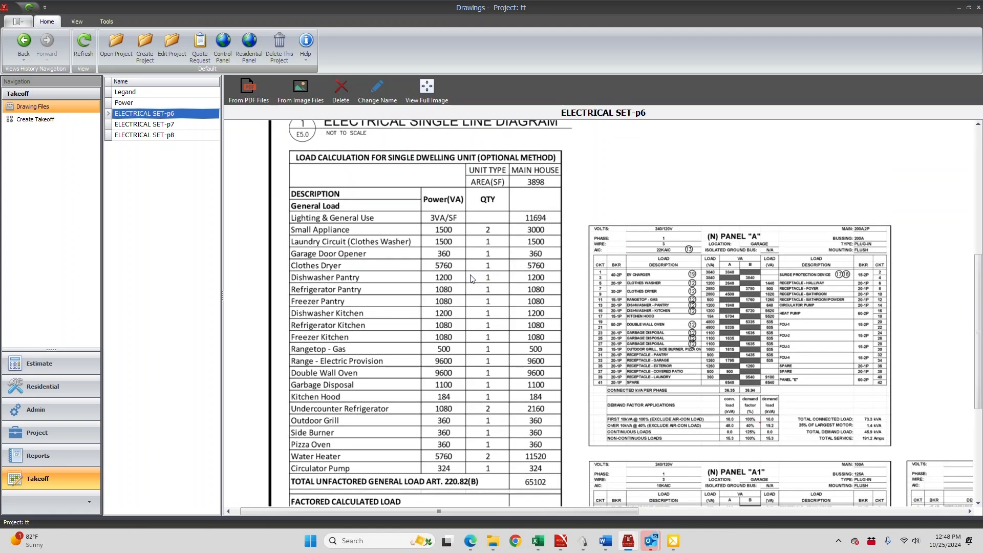
{"action": "scroll", "coordinate": [470, 277], "scroll_direction": "down", "scroll_amount": 2}
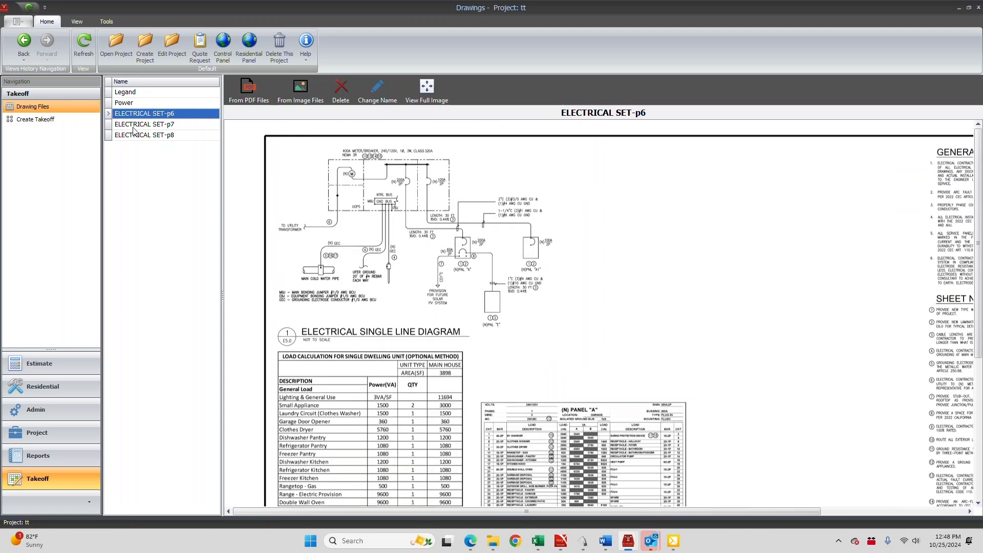
{"action": "left_click", "coordinate": [378, 89]}
{"action": "key", "text": "BackSpace"}
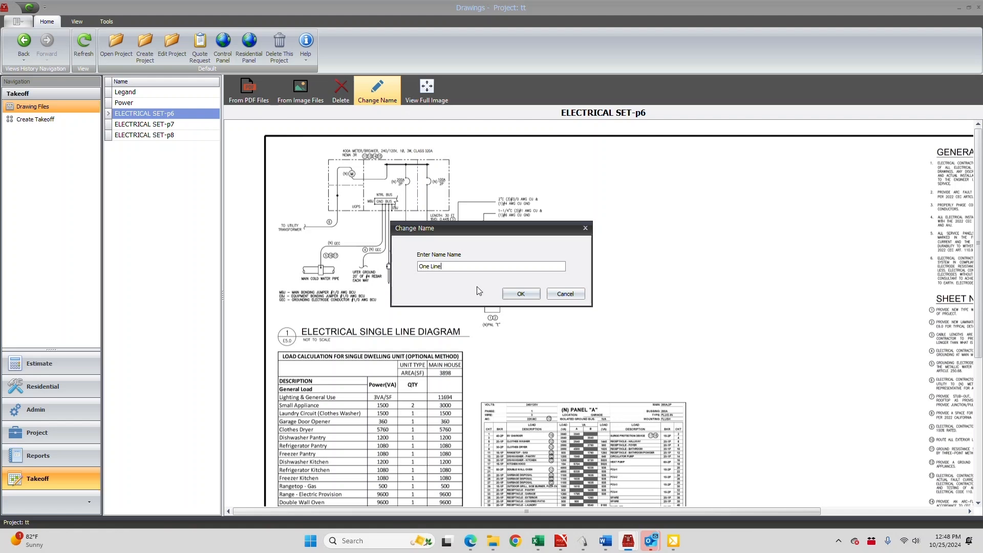
{"action": "left_click", "coordinate": [525, 298]}
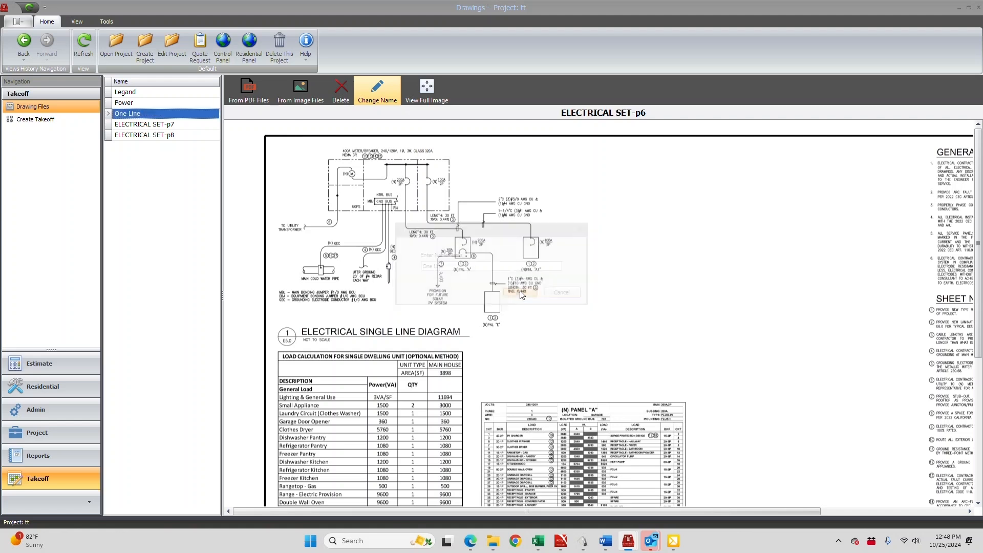
Look over the installation details on ELECTRICAL SET-p7 and delete that drawing from the project
{"action": "left_click", "coordinate": [153, 127]}
{"action": "scroll", "coordinate": [546, 294], "scroll_direction": "up", "scroll_amount": 3}
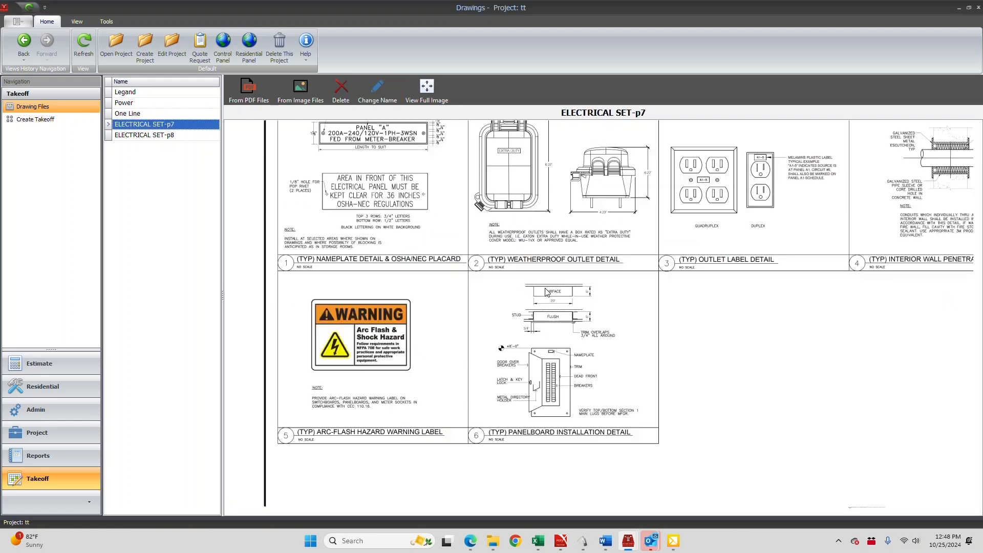
{"action": "scroll", "coordinate": [546, 293], "scroll_direction": "down", "scroll_amount": 2}
{"action": "scroll", "coordinate": [547, 293], "scroll_direction": "up", "scroll_amount": 2}
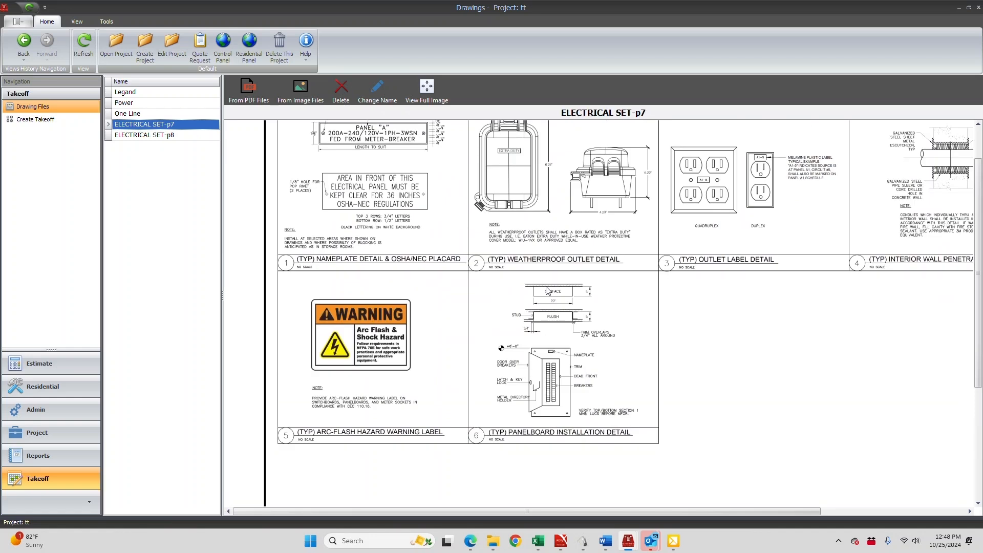
{"action": "scroll", "coordinate": [546, 291], "scroll_direction": "up", "scroll_amount": 1}
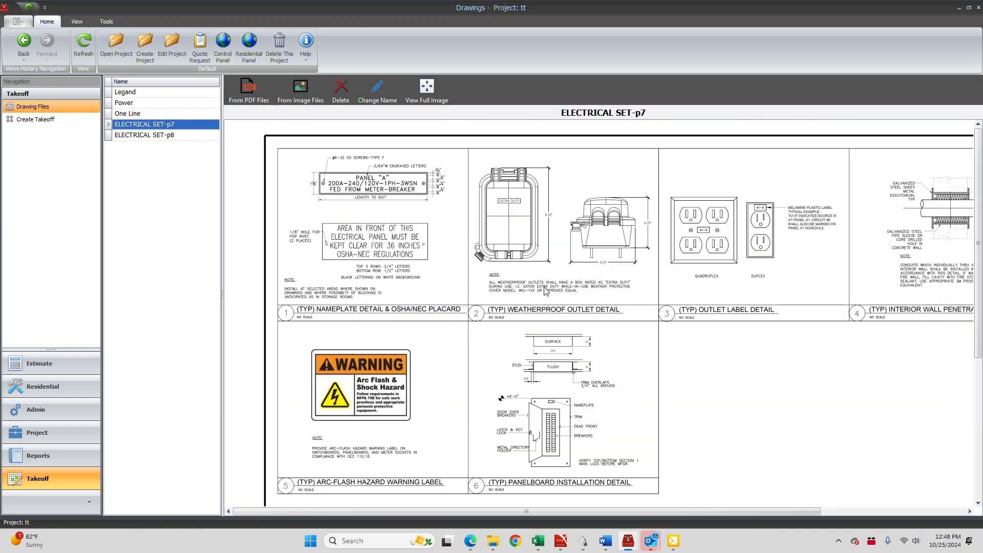
{"action": "left_click", "coordinate": [345, 88]}
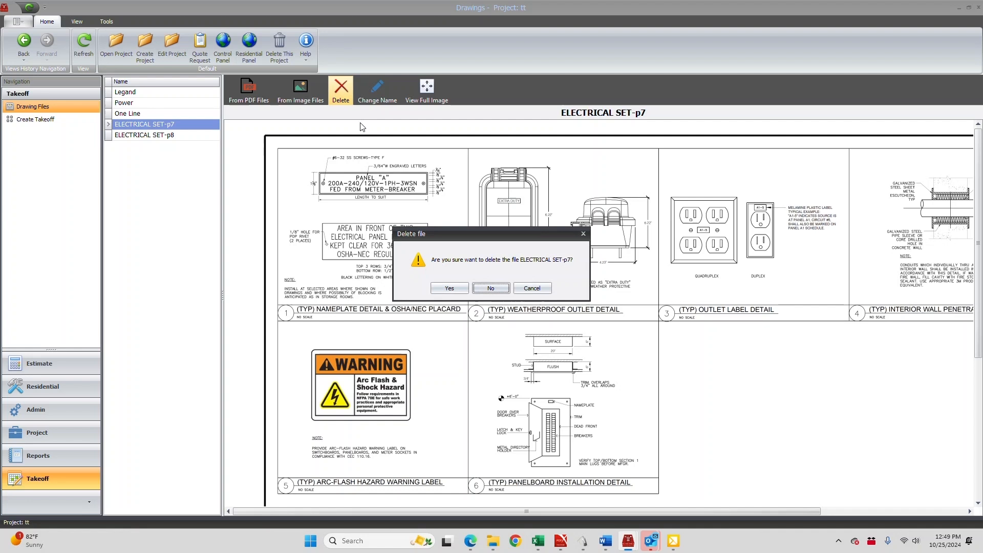
{"action": "left_click", "coordinate": [449, 289]}
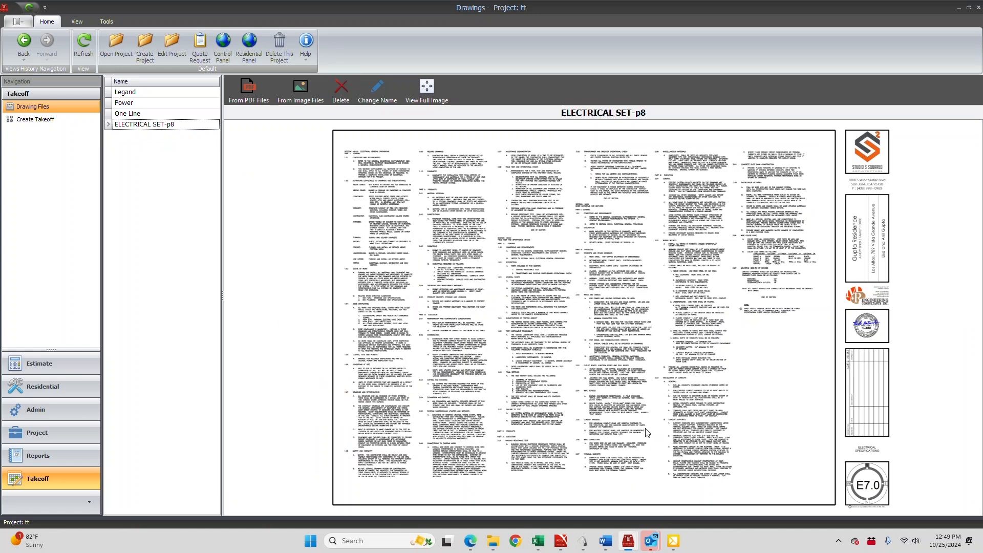
Look over the electrical specifications on ELECTRICAL SET-p8 and delete that drawing from the project
{"action": "scroll", "coordinate": [646, 427], "scroll_direction": "up", "scroll_amount": 4}
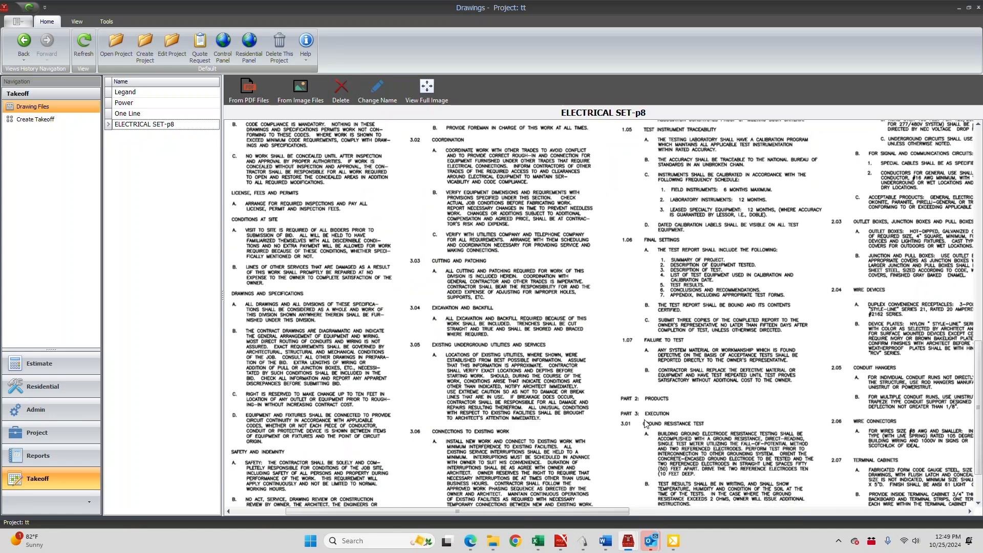
{"action": "mouse_move", "coordinate": [523, 511]}
{"action": "left_mouse_down"}
{"action": "mouse_move", "coordinate": [763, 533]}
{"action": "mouse_move", "coordinate": [859, 530]}
{"action": "left_mouse_up"}
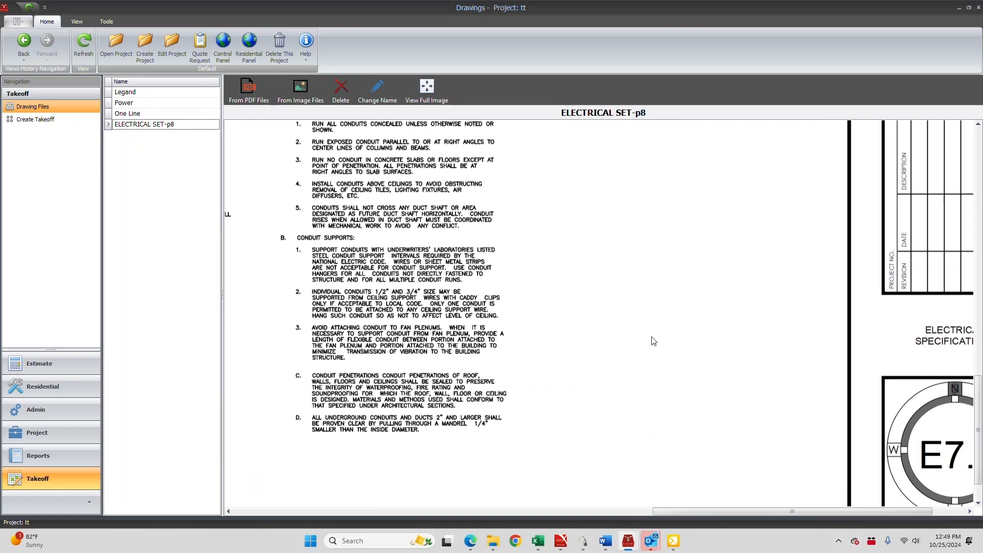
{"action": "scroll", "coordinate": [650, 340], "scroll_direction": "up", "scroll_amount": 3}
{"action": "scroll", "coordinate": [653, 344], "scroll_direction": "up", "scroll_amount": 10}
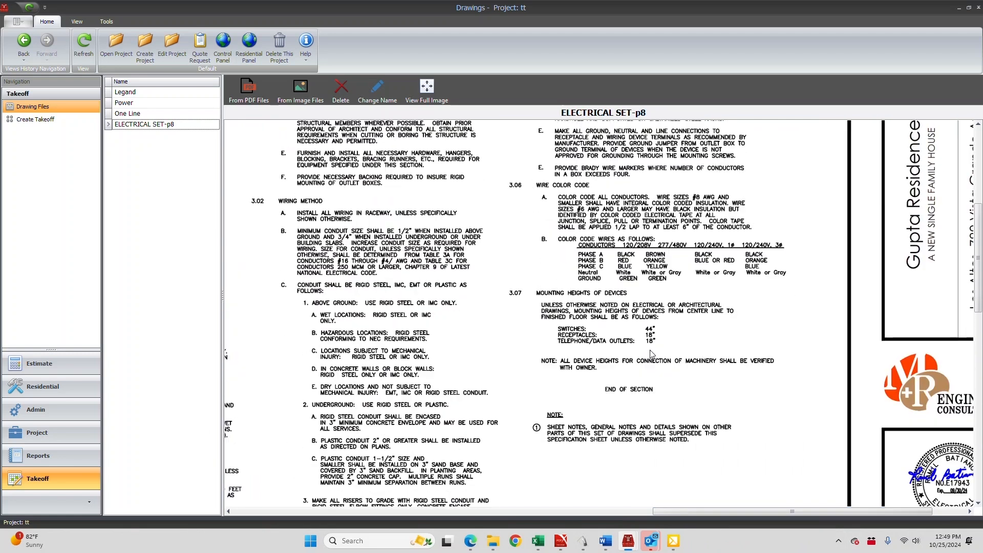
{"action": "scroll", "coordinate": [650, 354], "scroll_direction": "up", "scroll_amount": 2}
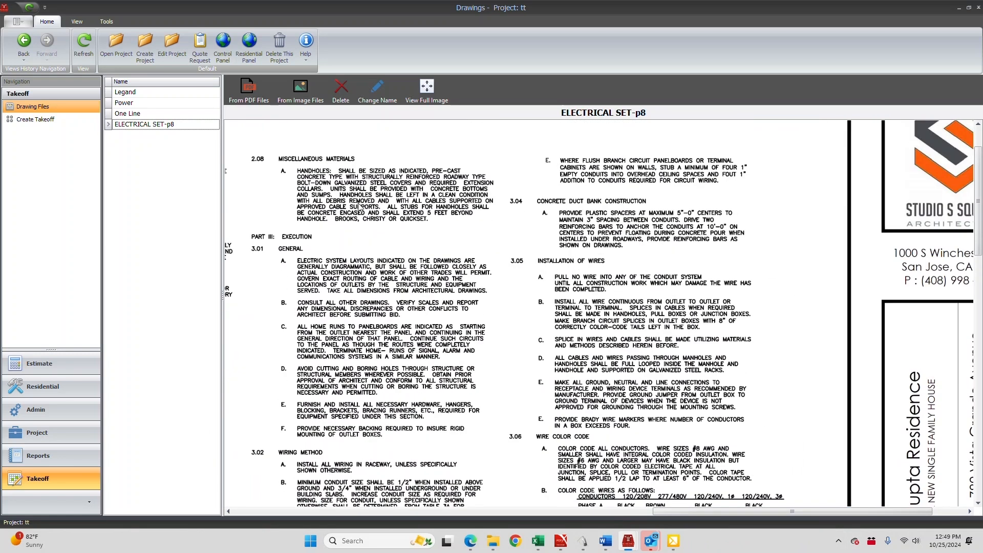
{"action": "left_click", "coordinate": [341, 88]}
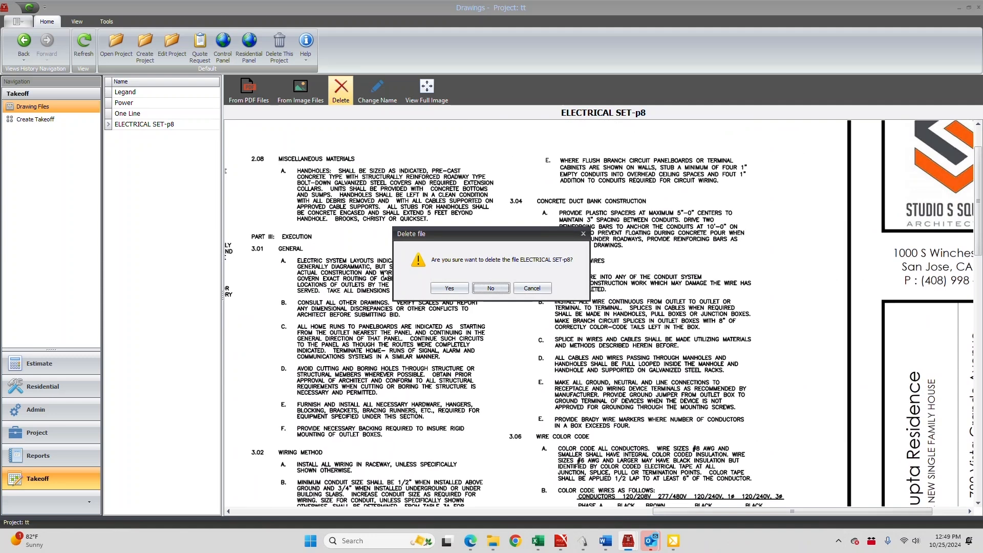
{"action": "left_click", "coordinate": [450, 289]}
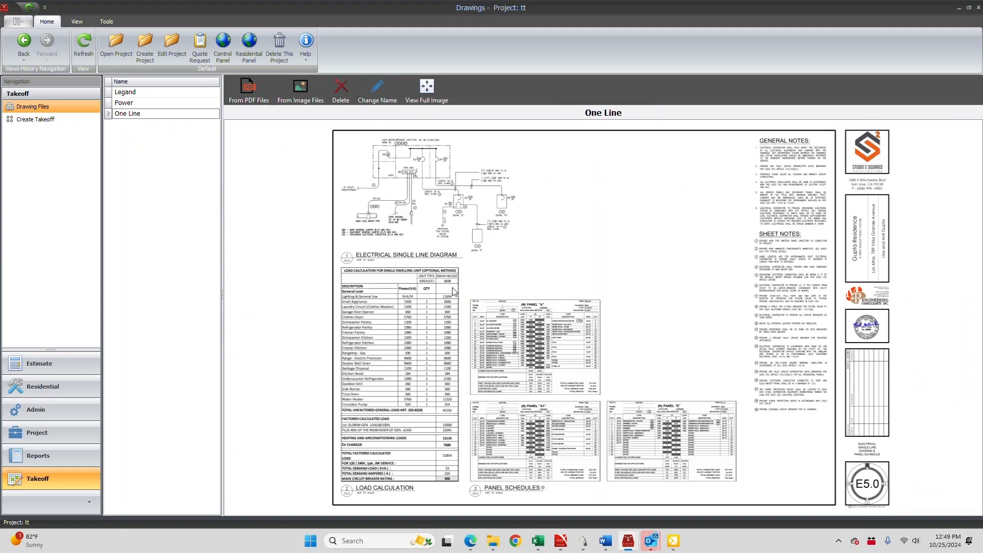